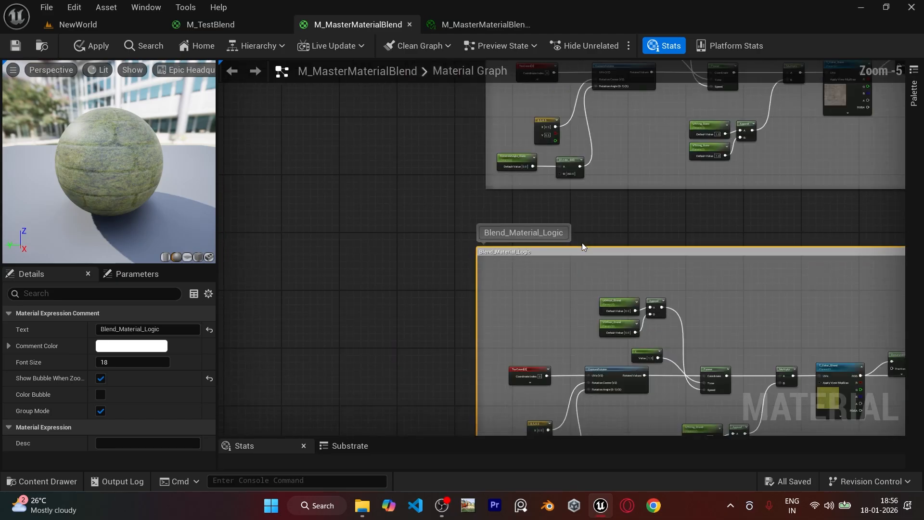
Examine how the Base_Material_Logic and Blend_Material_Logic groups feed the Lerp driven by the Blend_Intensity parameter.
{"action": "scroll", "coordinate": [619, 264], "scroll_direction": "up", "scroll_amount": 4}
{"action": "left_click_drag", "start_coordinate": [468, 216], "coordinate": [579, 285]}
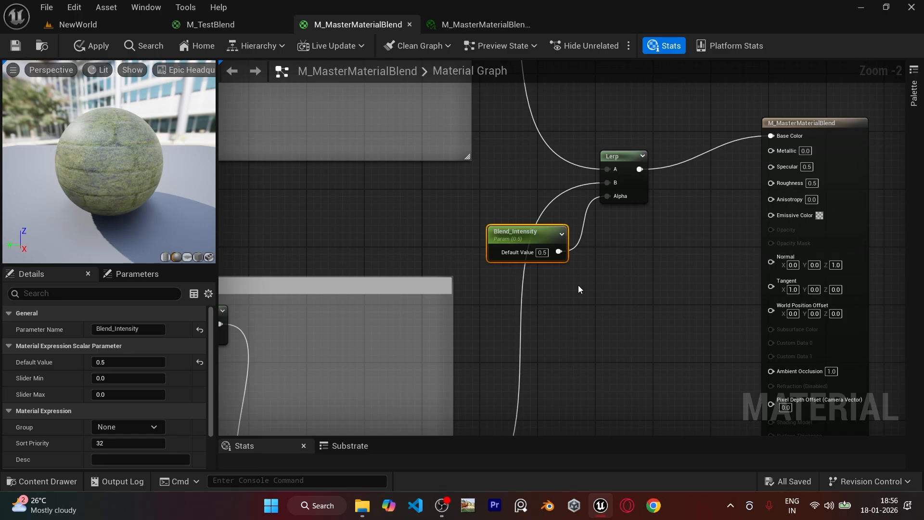
{"action": "scroll", "coordinate": [572, 283], "scroll_direction": "down", "scroll_amount": 5}
{"action": "right_click_drag", "start_coordinate": [473, 247], "coordinate": [608, 229]}
{"action": "scroll", "coordinate": [676, 247], "scroll_direction": "down", "scroll_amount": 1}
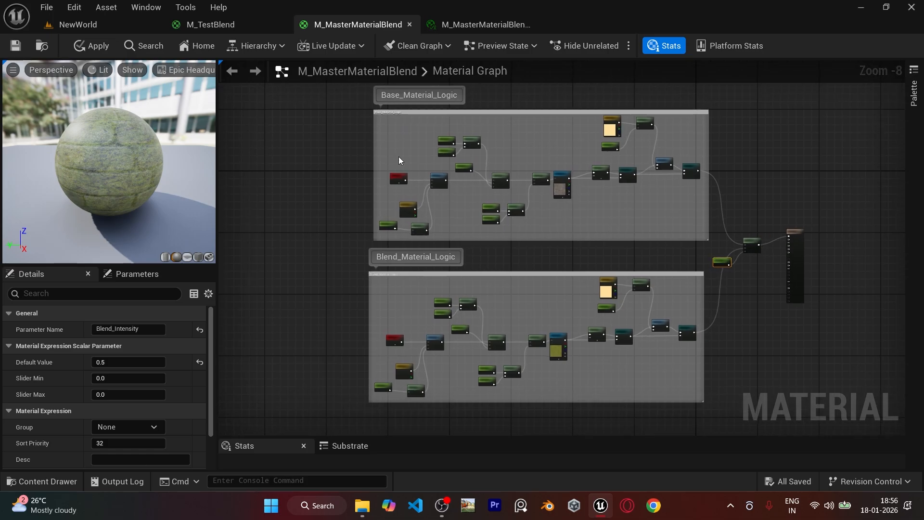
{"action": "left_click_drag", "start_coordinate": [318, 87], "coordinate": [770, 260]}
{"action": "right_click_drag", "start_coordinate": [769, 260], "coordinate": [722, 517]}
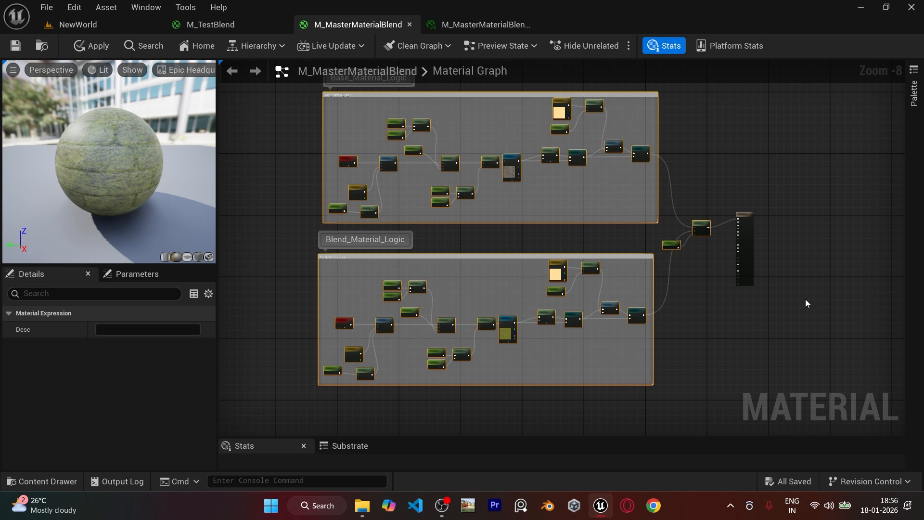
{"action": "scroll", "coordinate": [722, 256], "scroll_direction": "up", "scroll_amount": 3}
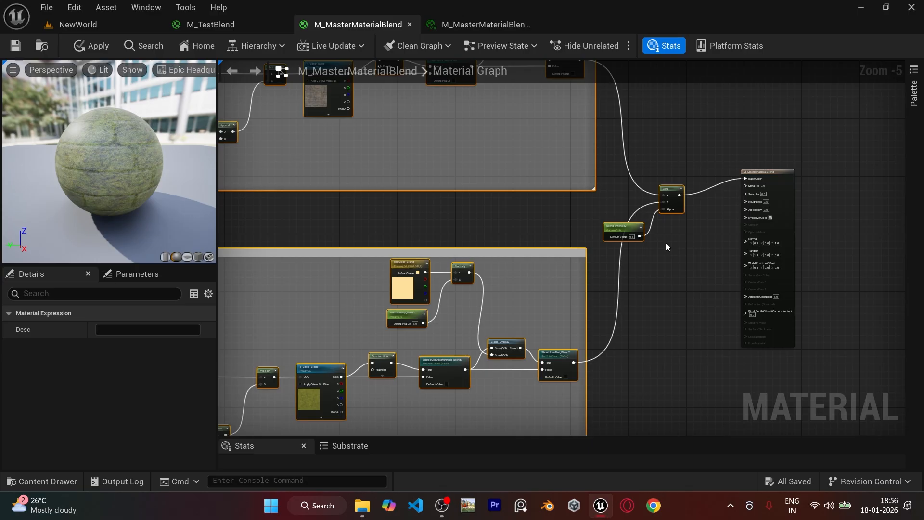
{"action": "scroll", "coordinate": [664, 238], "scroll_direction": "up", "scroll_amount": 3}
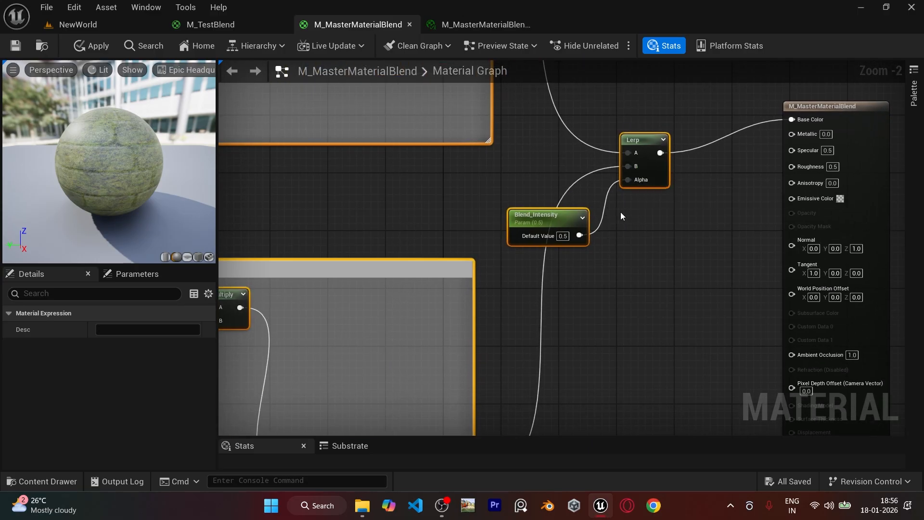
Filter all project content to textures only and search for "grad".
{"action": "scroll", "coordinate": [610, 277], "scroll_direction": "down", "scroll_amount": 3}
{"action": "right_click_drag", "start_coordinate": [569, 303], "coordinate": [661, 169]}
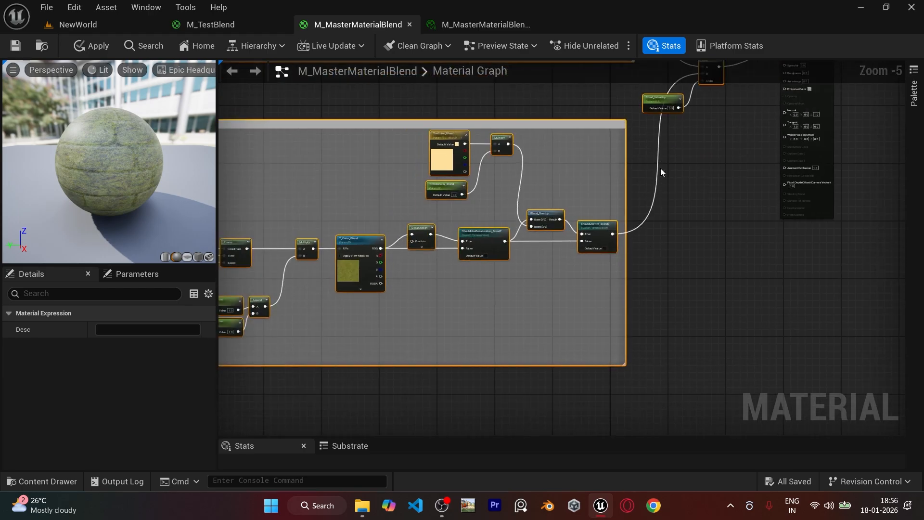
{"action": "left_click", "coordinate": [48, 480]}
{"action": "left_click", "coordinate": [53, 283]}
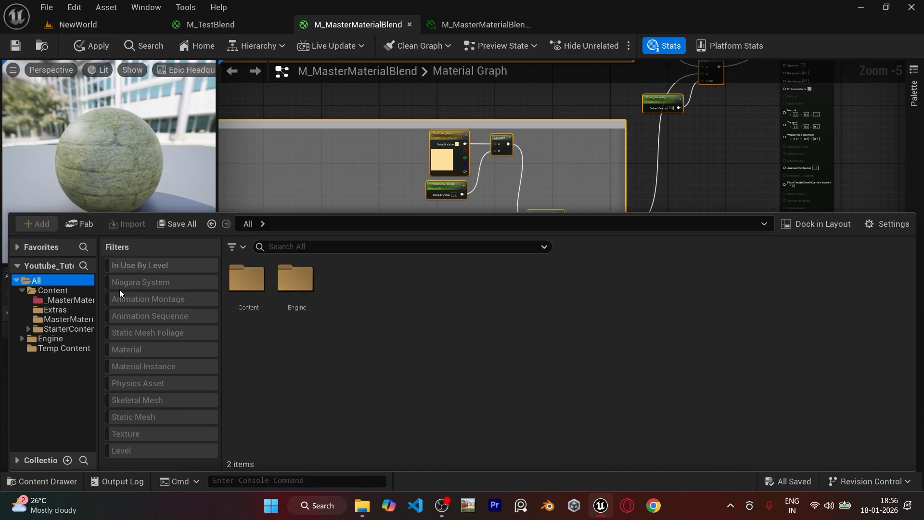
{"action": "left_click", "coordinate": [127, 434]}
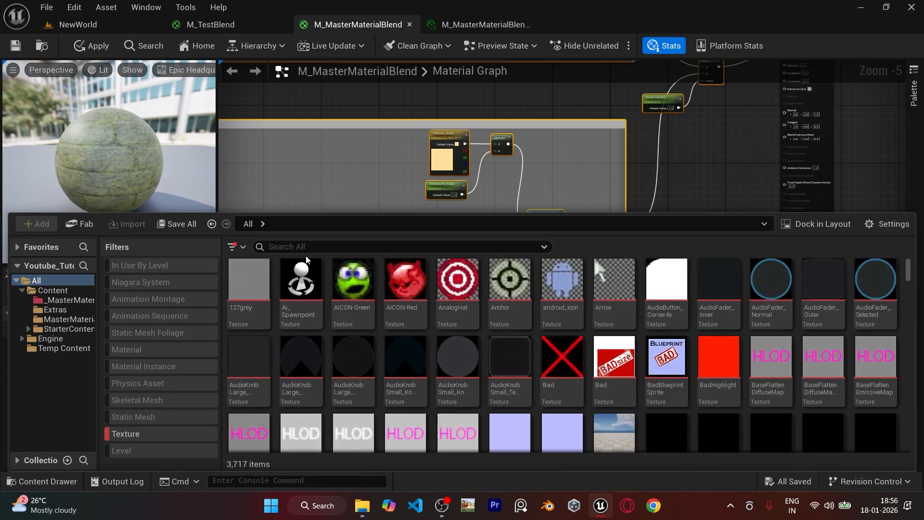
{"action": "type", "text": "gra"}
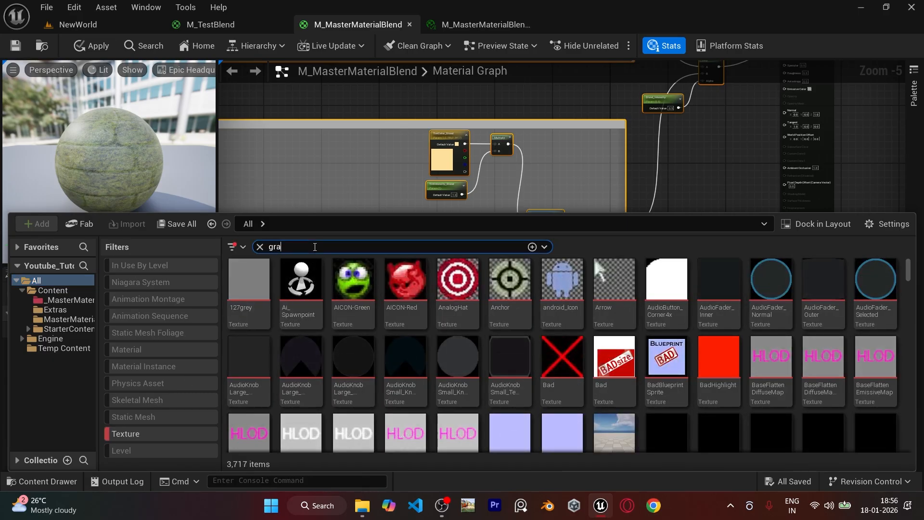
{"action": "type", "text": "d"}
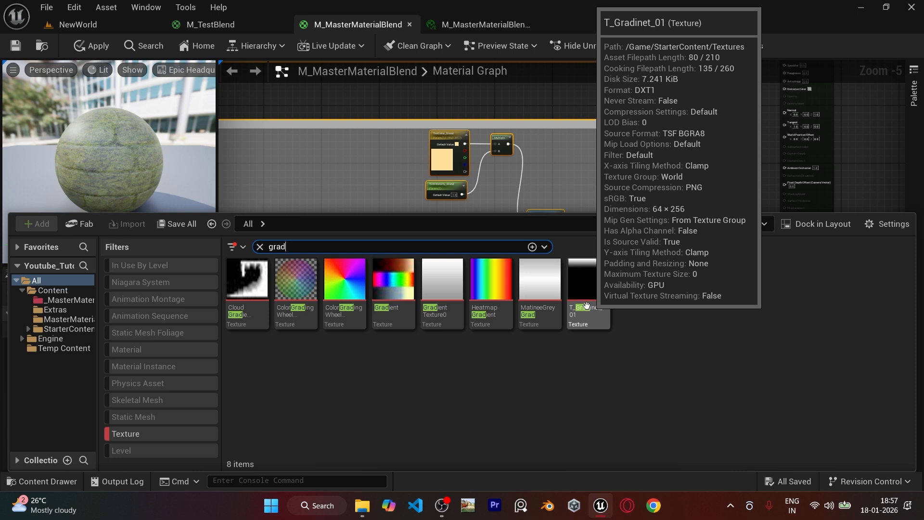
Add the T_Gradinet_01 texture to the material graph as a Texture Sample and place it in the empty area below the Blend_Material_Logic group.
{"action": "left_click", "coordinate": [590, 303]}
{"action": "left_click_drag", "start_coordinate": [590, 294], "coordinate": [689, 170]}
{"action": "scroll", "coordinate": [674, 263], "scroll_direction": "down", "scroll_amount": 2}
{"action": "right_click_drag", "start_coordinate": [674, 264], "coordinate": [674, 202]}
{"action": "left_click_drag", "start_coordinate": [690, 159], "coordinate": [499, 312]}
{"action": "scroll", "coordinate": [500, 337], "scroll_direction": "up", "scroll_amount": 6}
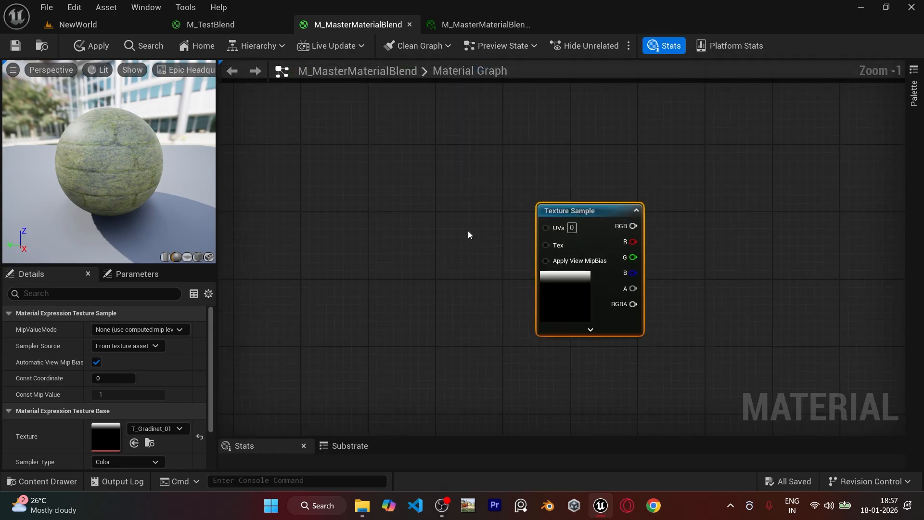
{"action": "right_click_drag", "start_coordinate": [468, 230], "coordinate": [523, 299]}
{"action": "left_click_drag", "start_coordinate": [650, 297], "coordinate": [590, 246]}
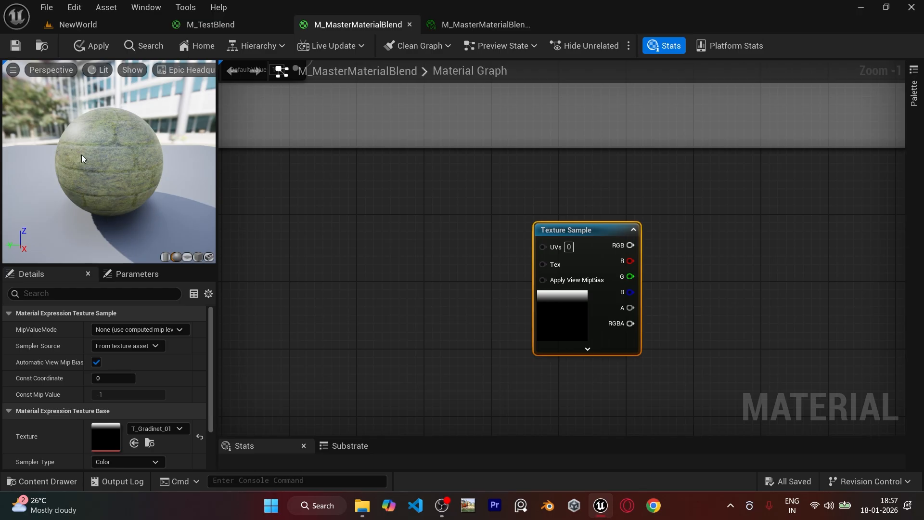
{"action": "left_click_drag", "start_coordinate": [470, 205], "coordinate": [677, 372]}
{"action": "scroll", "coordinate": [385, 230], "scroll_direction": "down", "scroll_amount": 1}
{"action": "right_click_drag", "start_coordinate": [385, 230], "coordinate": [468, 204]}
{"action": "scroll", "coordinate": [655, 226], "scroll_direction": "down", "scroll_amount": 1}
{"action": "left_click_drag", "start_coordinate": [574, 170], "coordinate": [845, 330]}
Add a WorldPosition node in the empty area below the Blend_Material_Logic group.
{"action": "right_click_drag", "start_coordinate": [252, 231], "coordinate": [487, 249]}
{"action": "right_click_drag", "start_coordinate": [365, 266], "coordinate": [370, 233]}
{"action": "right_click", "coordinate": [353, 225]}
{"action": "type", "text": "a"}
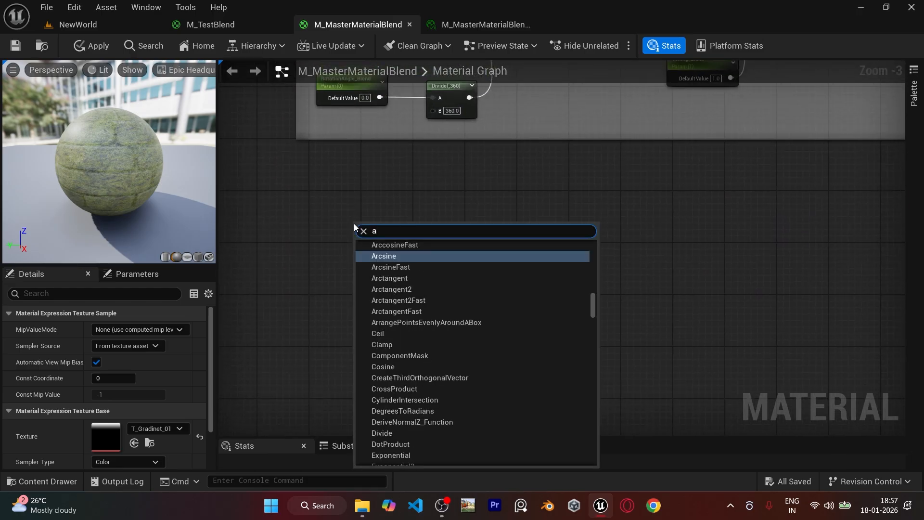
{"action": "type", "text": "bsol"}
{"action": "key", "text": "BackSpace"}
{"action": "key", "text": "BackSpace"}
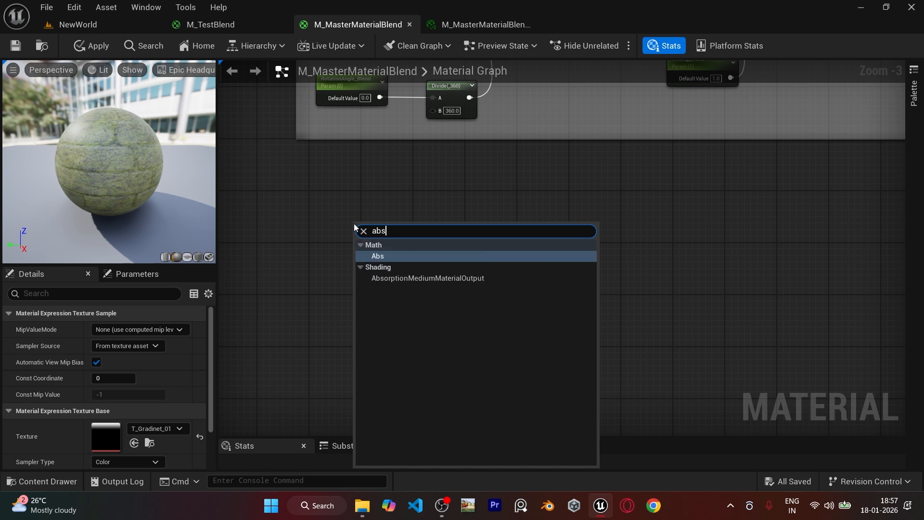
{"action": "key", "text": "BackSpace"}
{"action": "key", "text": "BackSpace"}
{"action": "key", "text": "BackSpace"}
{"action": "type", "text": "world"}
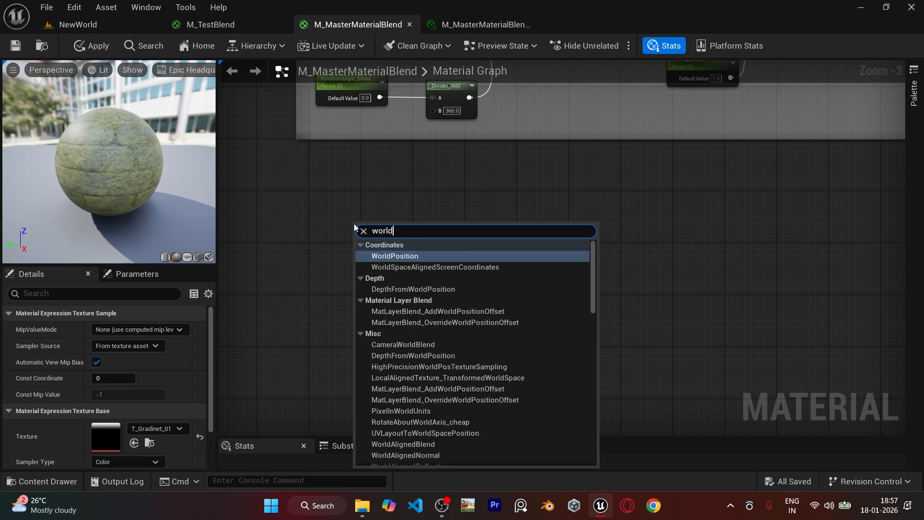
{"action": "key", "text": "Return"}
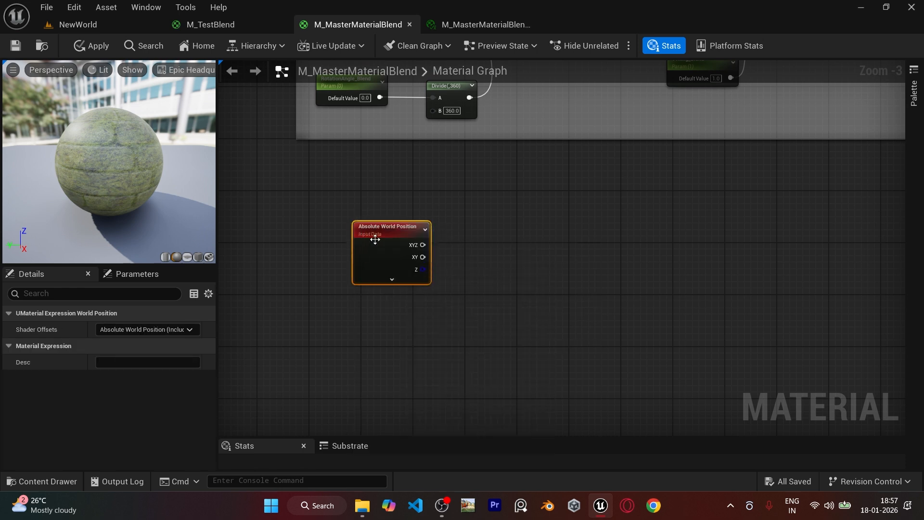
Create a TransformPosition node from the XYZ output of Absolute World Position and line the two nodes up.
{"action": "scroll", "coordinate": [340, 221], "scroll_direction": "up", "scroll_amount": 3}
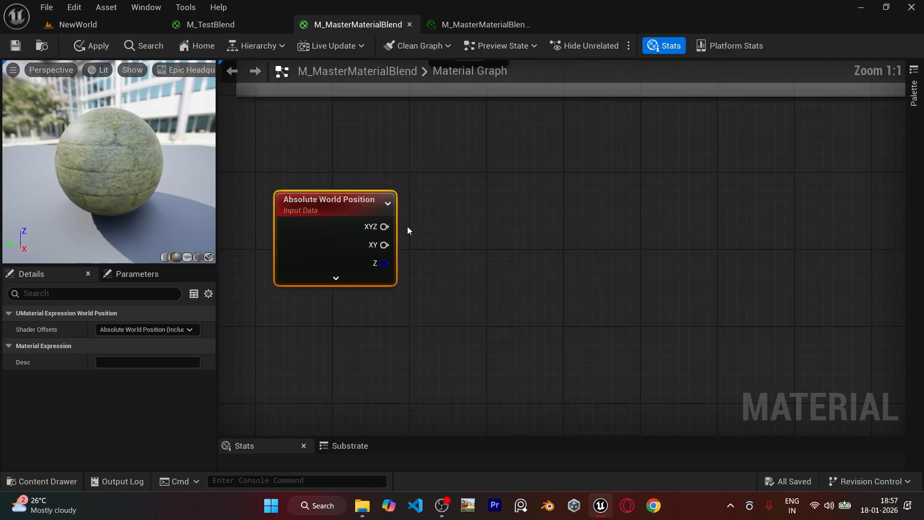
{"action": "left_click_drag", "start_coordinate": [361, 226], "coordinate": [468, 228]}
{"action": "type", "text": "transd"}
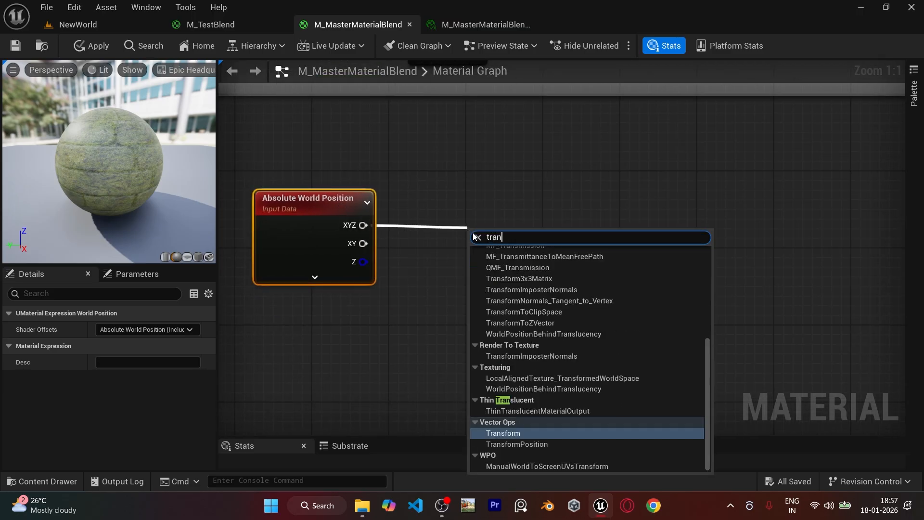
{"action": "key", "text": "BackSpace"}
{"action": "type", "text": "f"}
{"action": "key", "text": "Down"}
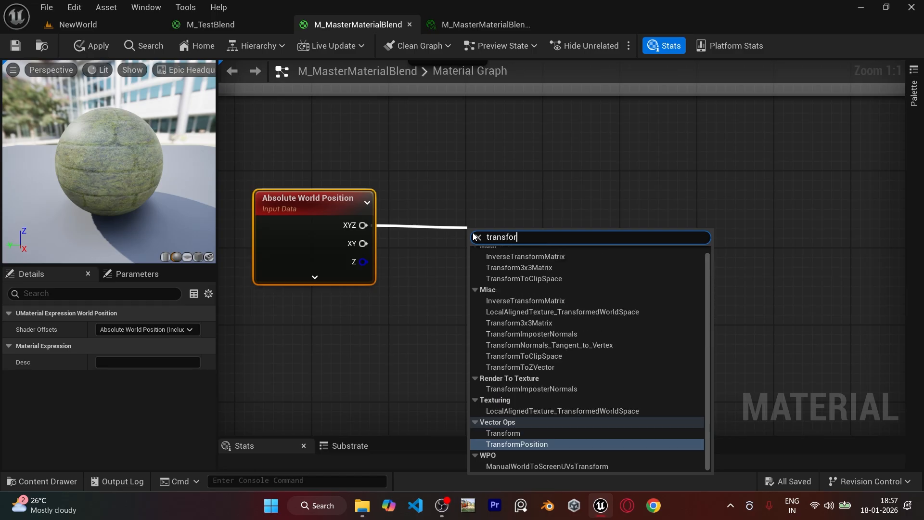
{"action": "key", "text": "Return"}
{"action": "left_click_drag", "start_coordinate": [513, 256], "coordinate": [493, 229]}
{"action": "left_click_drag", "start_coordinate": [328, 163], "coordinate": [447, 183]}
Set the TransformPosition source to Absolute World Space and its destination to Local Space, and collapse the node's options.
{"action": "left_click", "coordinate": [439, 223]}
{"action": "left_click", "coordinate": [426, 240]}
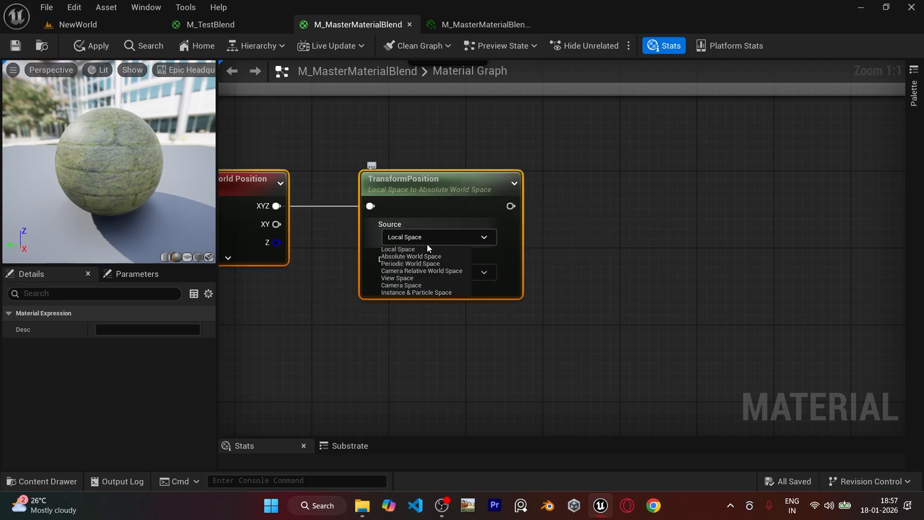
{"action": "left_click", "coordinate": [423, 256]}
{"action": "left_click", "coordinate": [433, 273]}
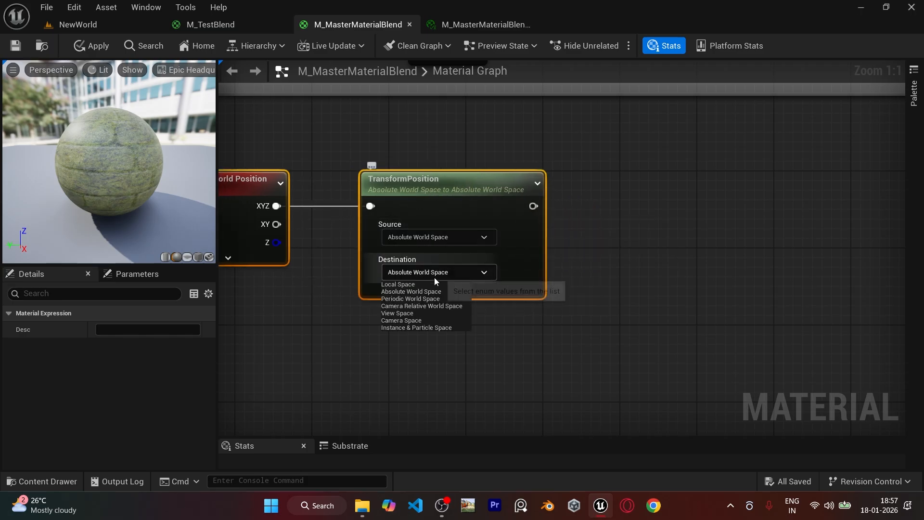
{"action": "left_click", "coordinate": [399, 284]}
{"action": "right_click_drag", "start_coordinate": [641, 258], "coordinate": [561, 252]}
{"action": "left_click", "coordinate": [358, 290]}
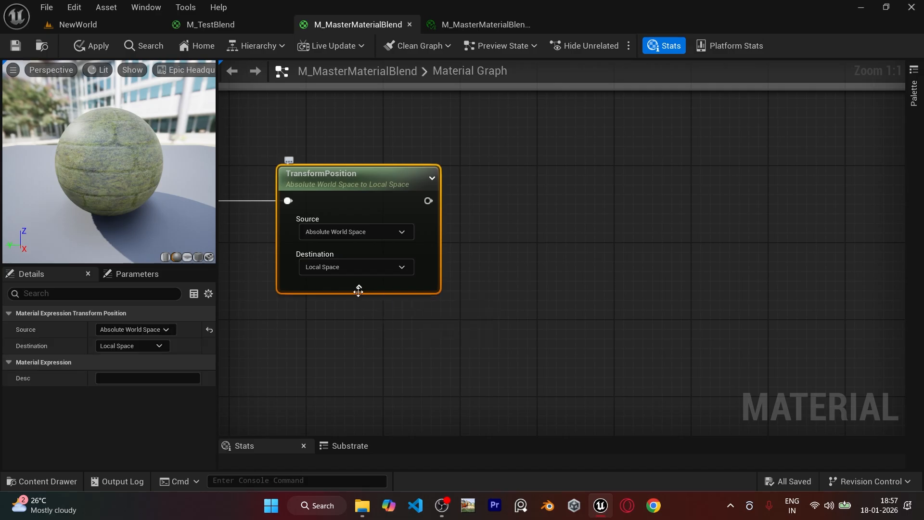
Create a ComponentMask node from the TransformPosition output and align it beside that node.
{"action": "right_click_drag", "start_coordinate": [468, 258], "coordinate": [468, 288]}
{"action": "left_click_drag", "start_coordinate": [378, 255], "coordinate": [425, 282]}
{"action": "type", "text": "comp"}
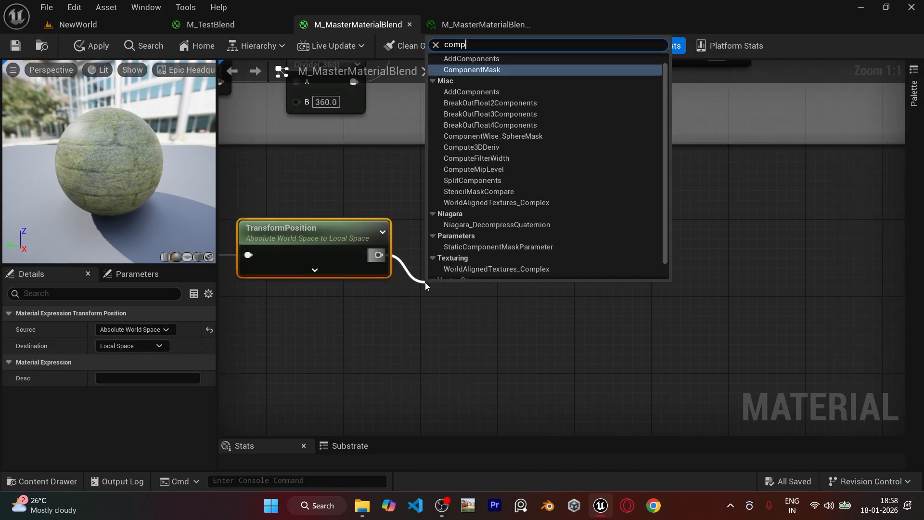
{"action": "type", "text": "onent"}
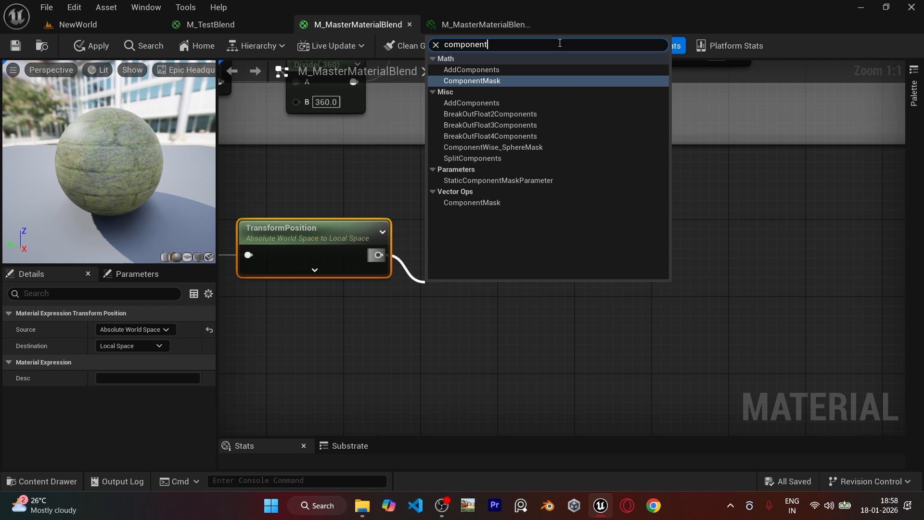
{"action": "left_click", "coordinate": [505, 82]}
{"action": "left_click_drag", "start_coordinate": [467, 288], "coordinate": [462, 236]}
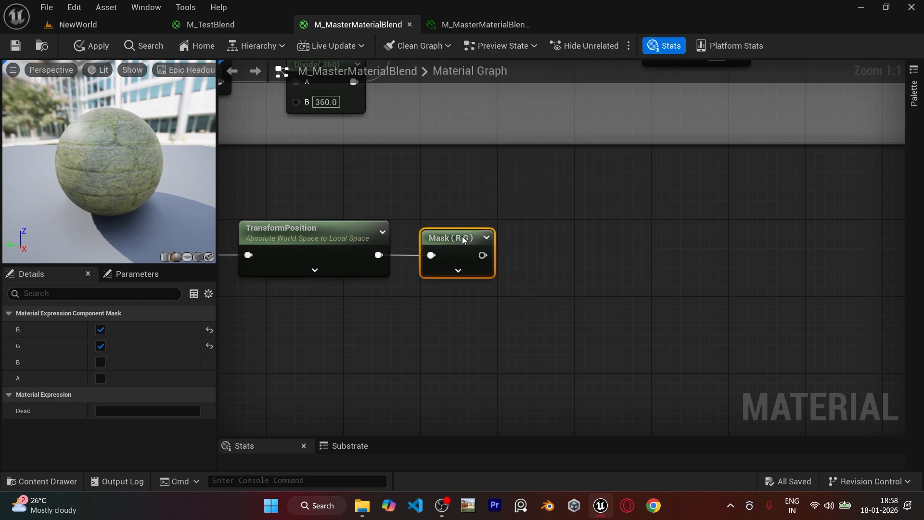
Set the component mask to pass only the B channel, with R and G disabled.
{"action": "left_click", "coordinate": [458, 271]}
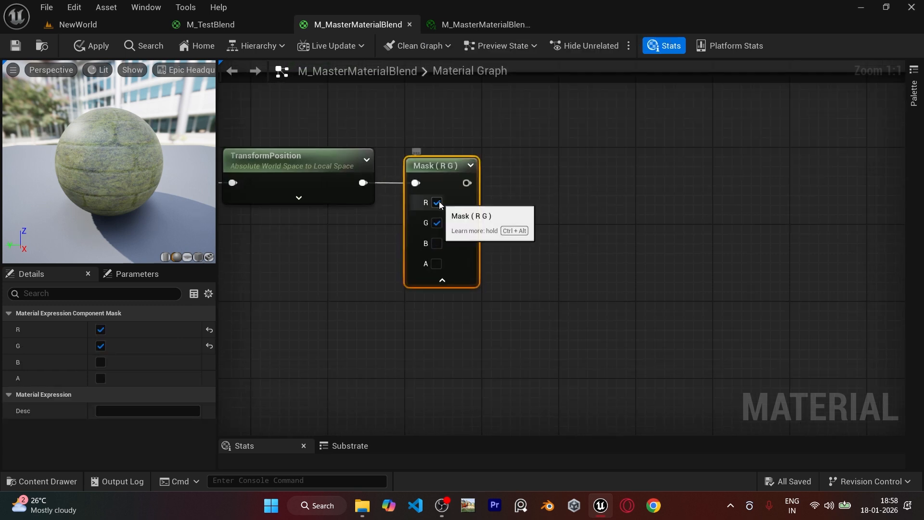
{"action": "left_click", "coordinate": [436, 202]}
{"action": "left_click", "coordinate": [436, 223]}
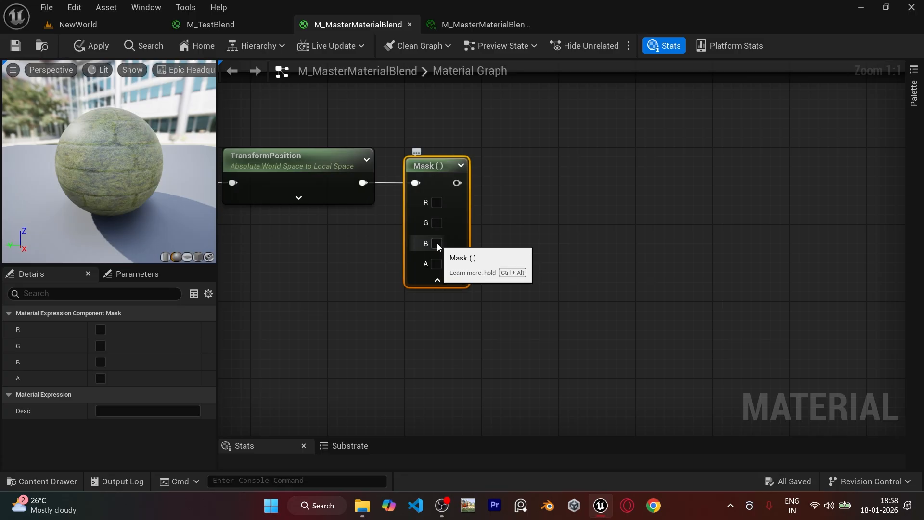
{"action": "left_click", "coordinate": [436, 244]}
Convert the component mask to a parameter named Blend_Side.
{"action": "right_click_drag", "start_coordinate": [588, 197], "coordinate": [594, 283]}
{"action": "right_click", "coordinate": [451, 253]}
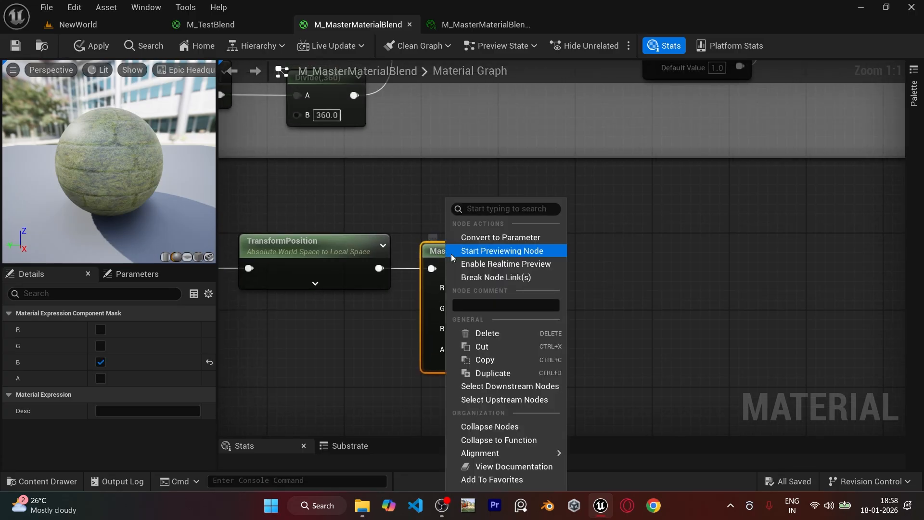
{"action": "left_click", "coordinate": [706, 287]}
{"action": "type", "text": "B"}
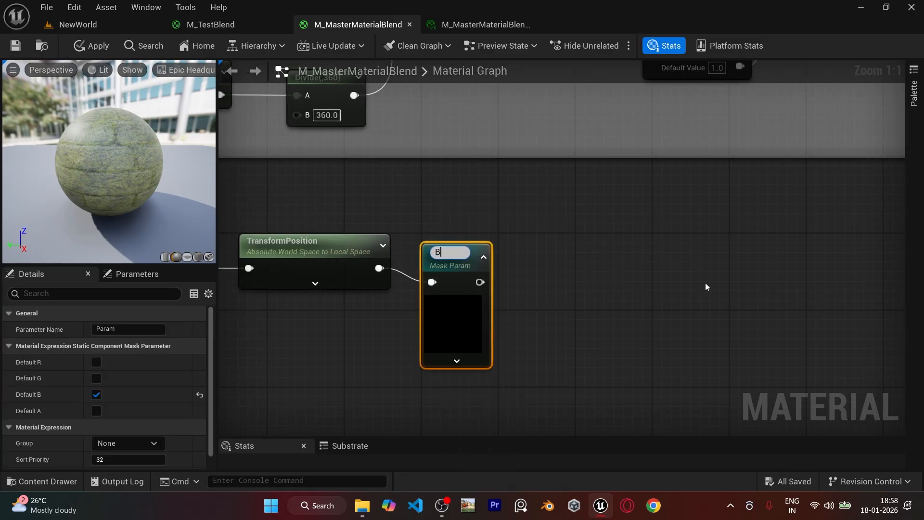
{"action": "type", "text": "lend_Side"}
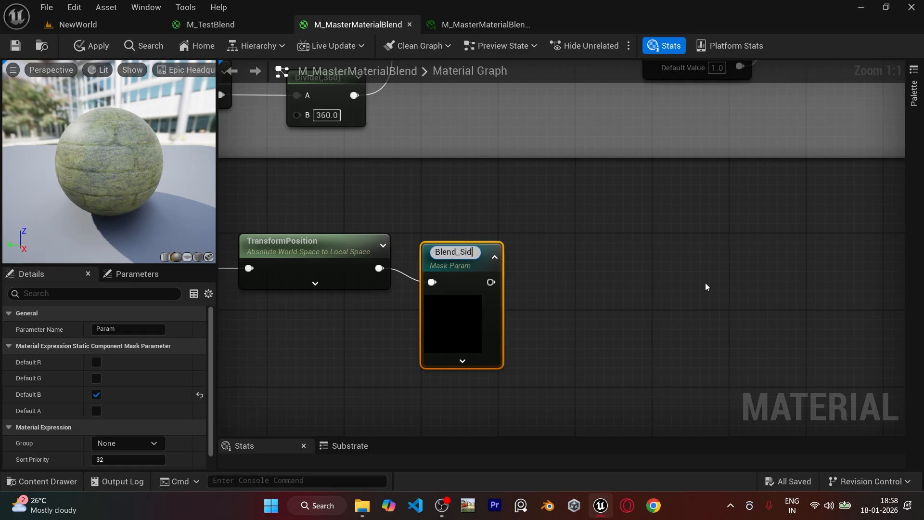
{"action": "key", "text": "Return"}
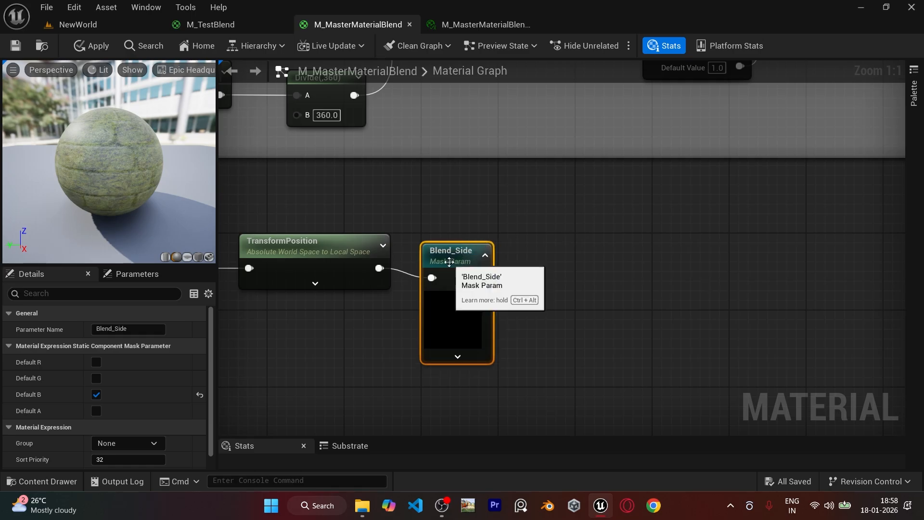
Open the gradient texture from the Texture Sample in the texture editor and inspect its white-to-black falloff.
{"action": "scroll", "coordinate": [561, 236], "scroll_direction": "down", "scroll_amount": 2}
{"action": "scroll", "coordinate": [599, 250], "scroll_direction": "up", "scroll_amount": 2}
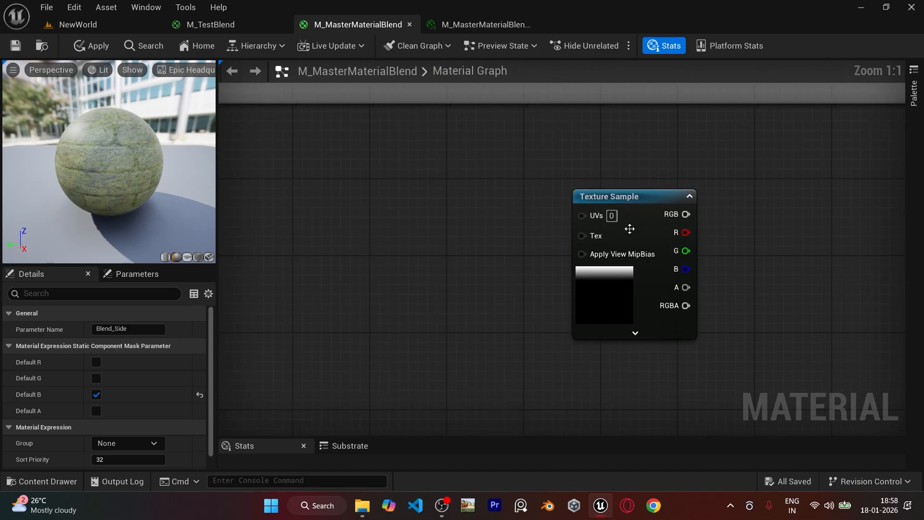
{"action": "left_click", "coordinate": [630, 231]}
{"action": "double_click", "coordinate": [104, 439]}
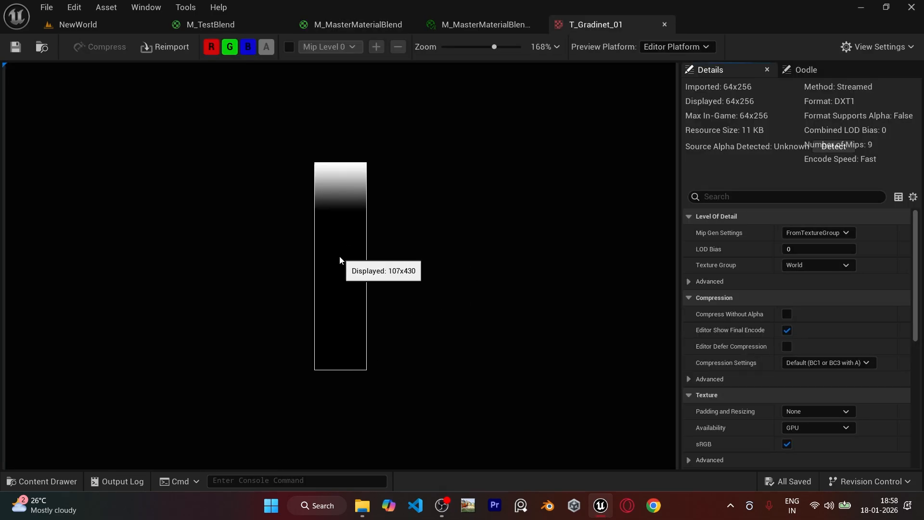
{"action": "scroll", "coordinate": [339, 256], "scroll_direction": "up", "scroll_amount": 3}
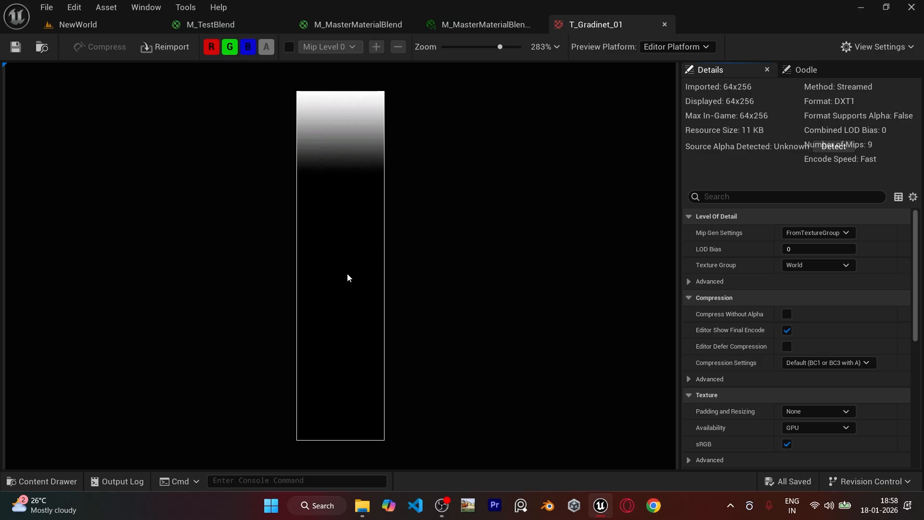
{"action": "scroll", "coordinate": [347, 277], "scroll_direction": "down", "scroll_amount": 2}
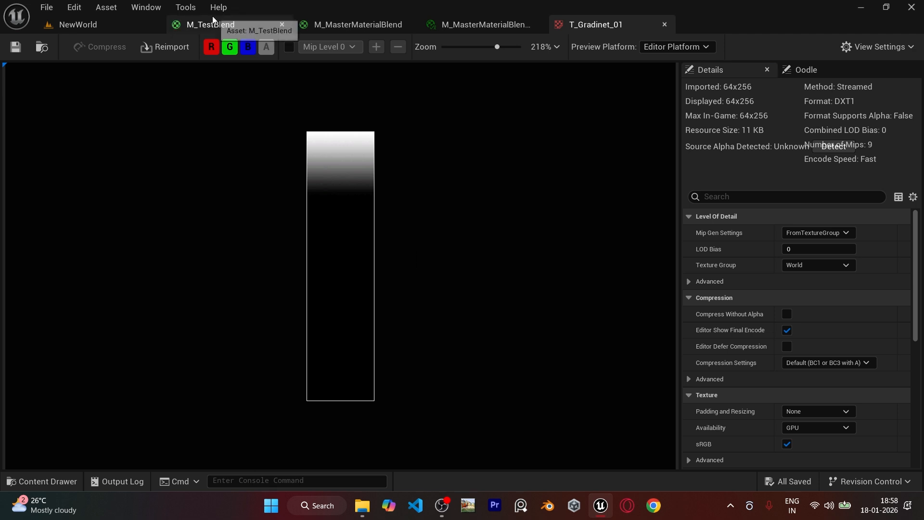
Return to M_MasterMaterialBlend, add a Multiply node beside Blend_Side, and feed the Blend_Side output into its A input.
{"action": "left_click", "coordinate": [245, 24]}
{"action": "left_click", "coordinate": [404, 24]}
{"action": "scroll", "coordinate": [423, 202], "scroll_direction": "down", "scroll_amount": 1}
{"action": "right_click_drag", "start_coordinate": [423, 202], "coordinate": [398, 175]}
{"action": "scroll", "coordinate": [440, 207], "scroll_direction": "up", "scroll_amount": 3}
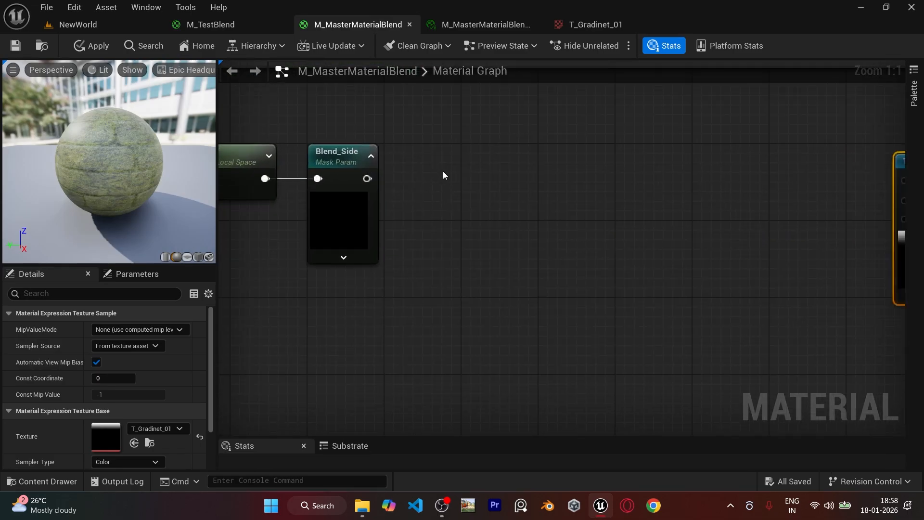
{"action": "left_click", "coordinate": [465, 179]}
{"action": "left_click_drag", "start_coordinate": [368, 178], "coordinate": [473, 202]}
{"action": "left_click_drag", "start_coordinate": [508, 187], "coordinate": [495, 166]}
Add a Divide node connected to the Multiply's B input, place it below Blend_Side, and set its B value to -1000.
{"action": "right_click_drag", "start_coordinate": [488, 190], "coordinate": [501, 269]}
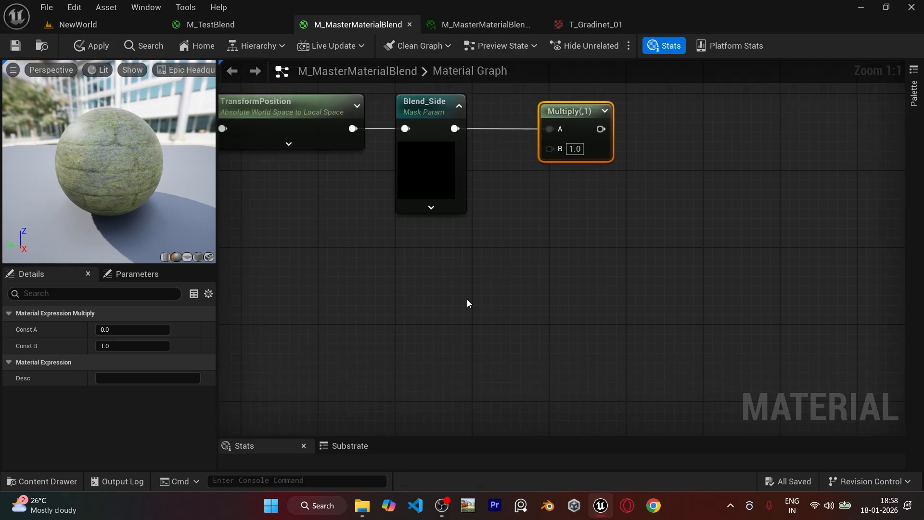
{"action": "left_click", "coordinate": [423, 273]}
{"action": "left_click_drag", "start_coordinate": [482, 299], "coordinate": [550, 147]}
{"action": "left_click_drag", "start_coordinate": [449, 285], "coordinate": [429, 270]}
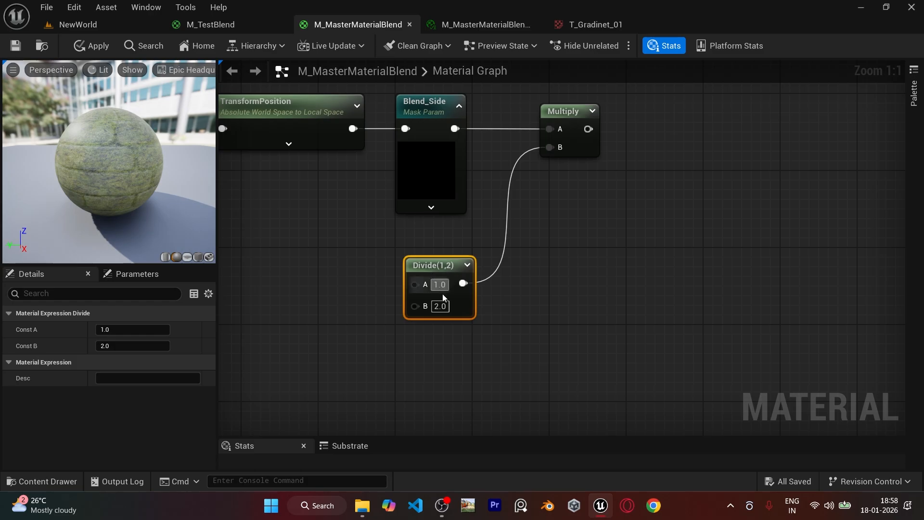
{"action": "left_click", "coordinate": [439, 306]}
{"action": "type", "text": "-1000"}
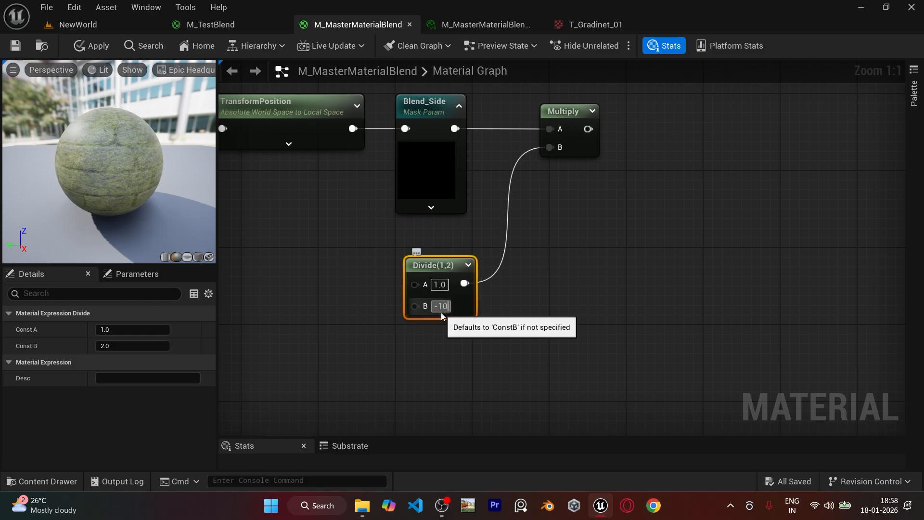
{"action": "key", "text": "Return"}
{"action": "right_click_drag", "start_coordinate": [377, 200], "coordinate": [505, 192]}
{"action": "mouse_move", "coordinate": [561, 260]}
{"action": "left_mouse_down"}
{"action": "mouse_move", "coordinate": [542, 252]}
{"action": "mouse_move", "coordinate": [560, 250]}
{"action": "left_mouse_up"}
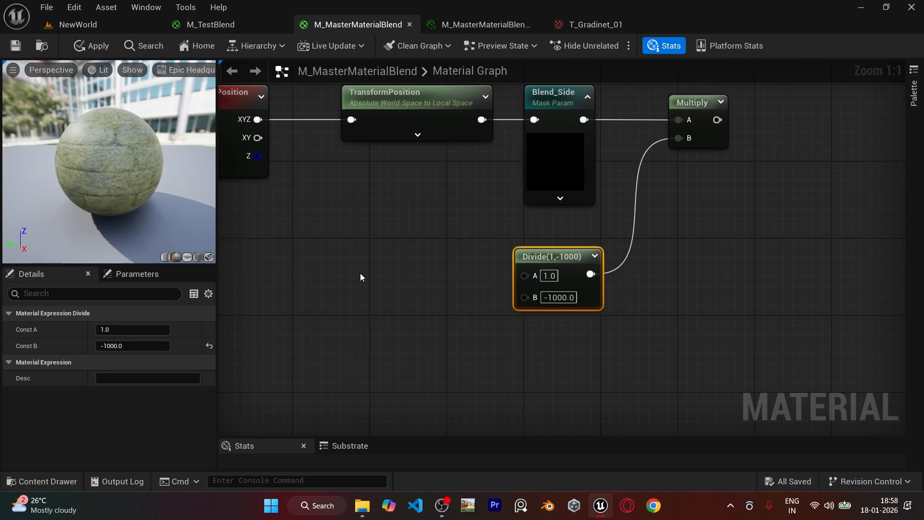
Add a constant below TransformPosition and convert it to a parameter named Blend_Smoothness with a default value of 10.
{"action": "left_click", "coordinate": [360, 273]}
{"action": "left_click", "coordinate": [371, 276]}
{"action": "right_click", "coordinate": [368, 273]}
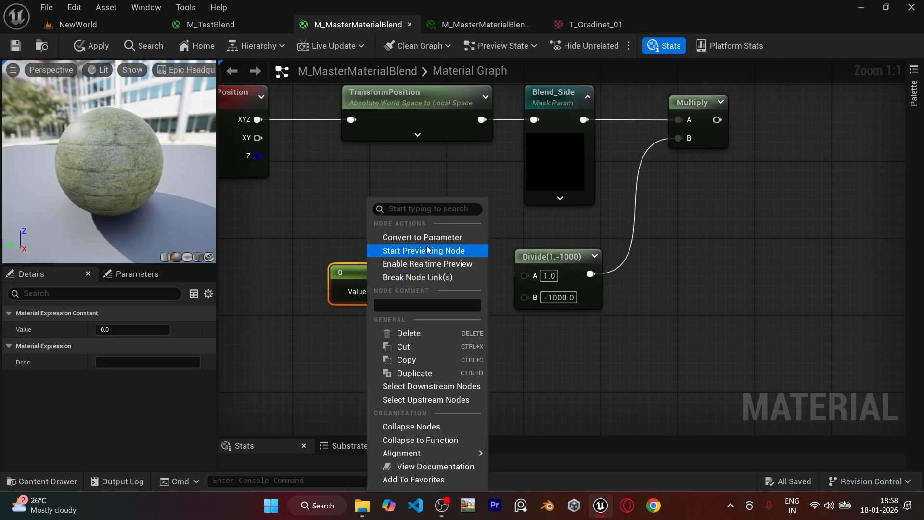
{"action": "left_click", "coordinate": [428, 238]}
{"action": "type", "text": "Bl"}
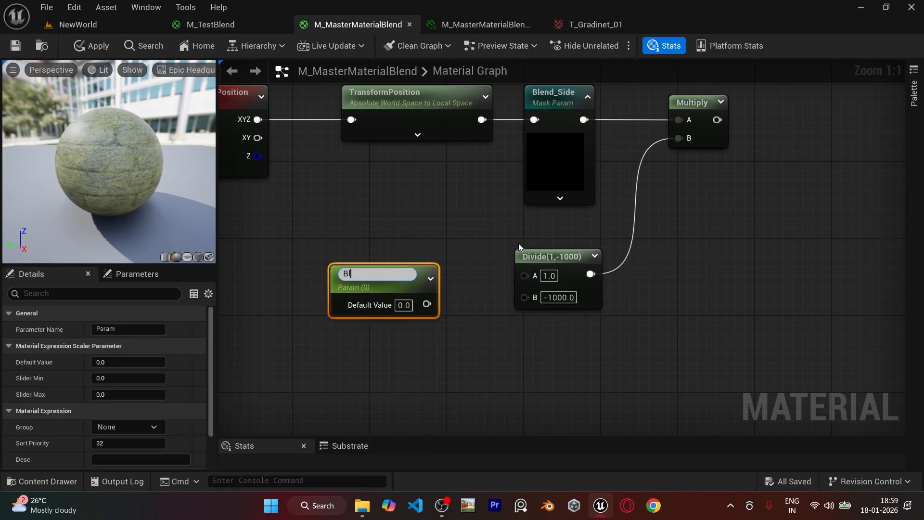
{"action": "type", "text": "end_Smoothness"}
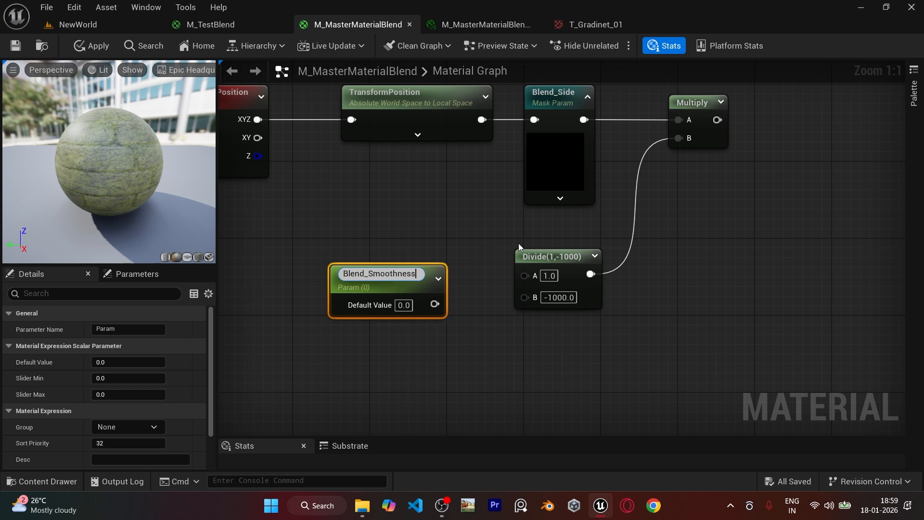
{"action": "key", "text": "Return"}
{"action": "left_click", "coordinate": [403, 301]}
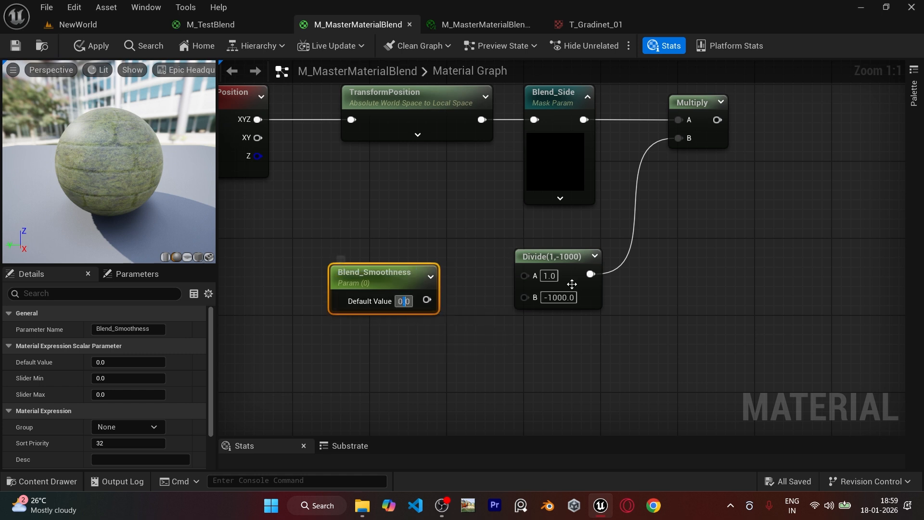
{"action": "type", "text": "10"}
{"action": "key", "text": "Return"}
Connect Blend_Smoothness to the Divide node's A input and move both nodes slightly lower.
{"action": "left_click_drag", "start_coordinate": [370, 220], "coordinate": [592, 316]}
{"action": "left_click_drag", "start_coordinate": [432, 299], "coordinate": [524, 275]}
{"action": "left_click_drag", "start_coordinate": [587, 300], "coordinate": [587, 326]}
Add an Add node after the Multiply, feed the Multiply output into its A input, and align the two.
{"action": "right_click_drag", "start_coordinate": [587, 327], "coordinate": [489, 172]}
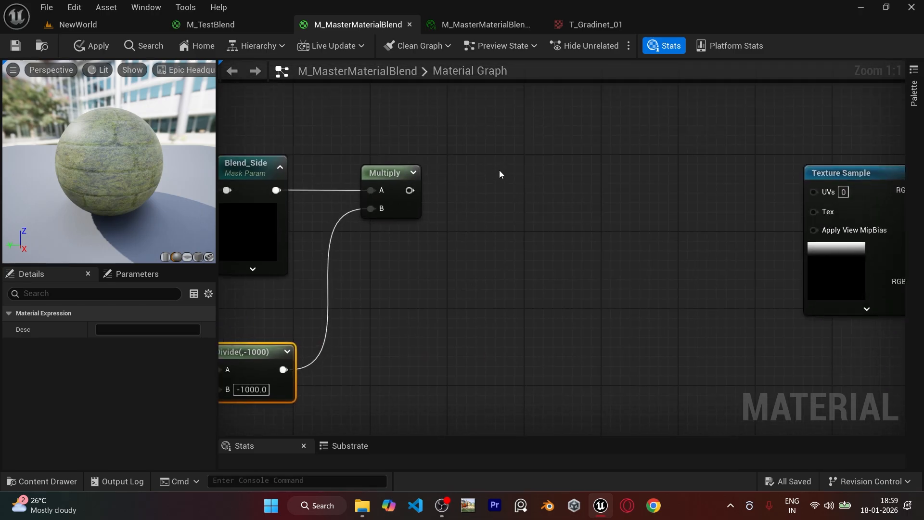
{"action": "left_click", "coordinate": [499, 172]}
{"action": "left_click_drag", "start_coordinate": [409, 190], "coordinate": [509, 203]}
{"action": "left_click_drag", "start_coordinate": [532, 185], "coordinate": [537, 179]}
Create a second Multiply node connected to the Add node's B input and place it below the main chain.
{"action": "right_click_drag", "start_coordinate": [496, 270], "coordinate": [575, 254]}
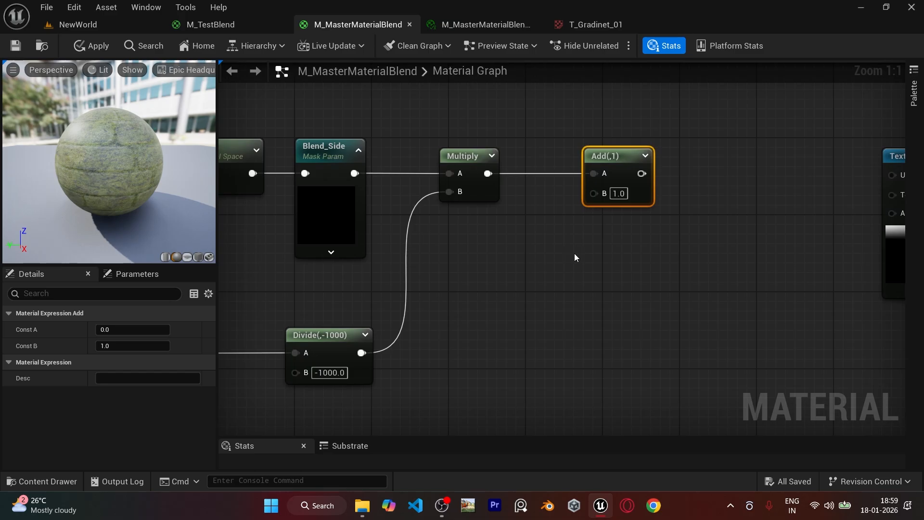
{"action": "left_click", "coordinate": [508, 267]}
{"action": "left_click_drag", "start_coordinate": [575, 293], "coordinate": [593, 192]}
{"action": "left_click_drag", "start_coordinate": [544, 277], "coordinate": [504, 293]}
Add a constant below the second Multiply node and convert it to a parameter named Blend_Value.
{"action": "right_click_drag", "start_coordinate": [447, 365], "coordinate": [591, 297]}
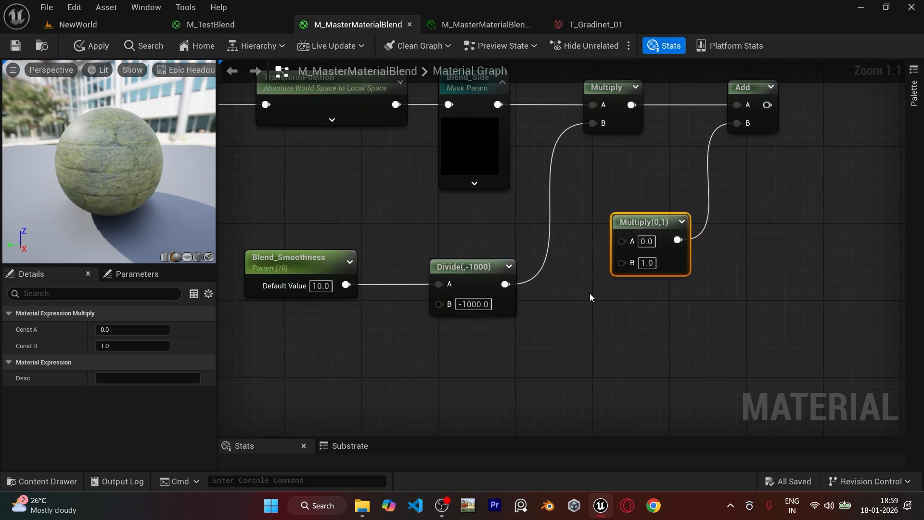
{"action": "left_click", "coordinate": [555, 326]}
{"action": "right_click", "coordinate": [574, 330]}
{"action": "left_click", "coordinate": [630, 71]}
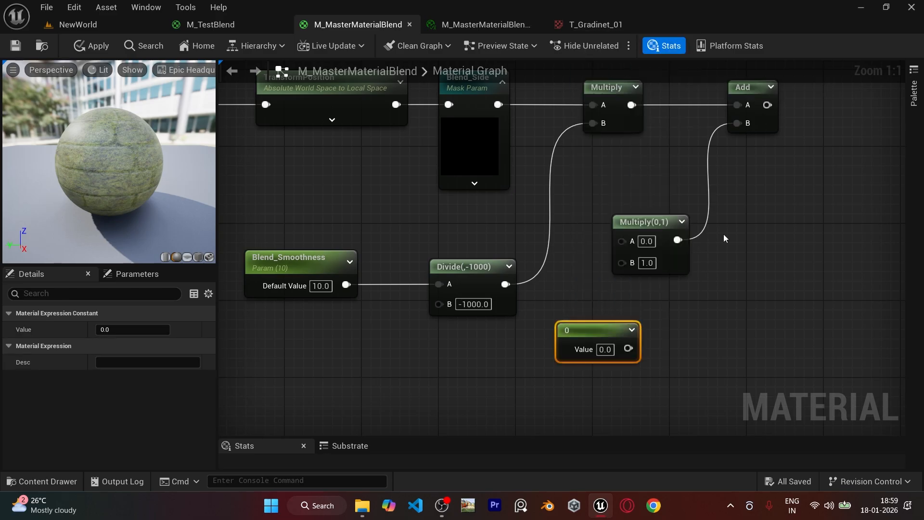
{"action": "type", "text": "Ble"}
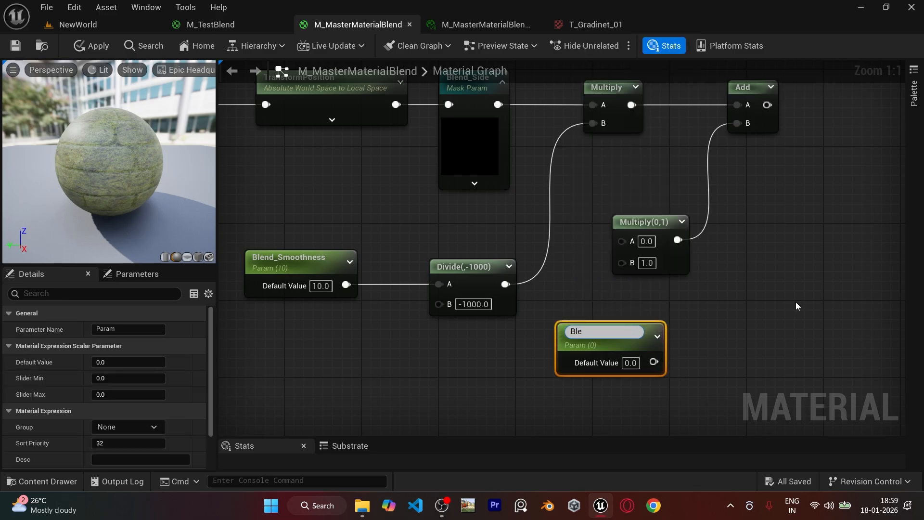
{"action": "type", "text": "nd_Value"}
{"action": "key", "text": "Return"}
Move Blend_Value beneath the Divide node and connect it to the second Multiply's A input.
{"action": "left_click_drag", "start_coordinate": [644, 334], "coordinate": [536, 351]}
{"action": "left_click_drag", "start_coordinate": [475, 383], "coordinate": [474, 383]}
{"action": "right_click_drag", "start_coordinate": [605, 374], "coordinate": [518, 354]}
{"action": "left_click_drag", "start_coordinate": [457, 355], "coordinate": [537, 224]}
Set the default value of the Blend_Value parameter to 1.
{"action": "right_click_drag", "start_coordinate": [546, 323], "coordinate": [604, 276]}
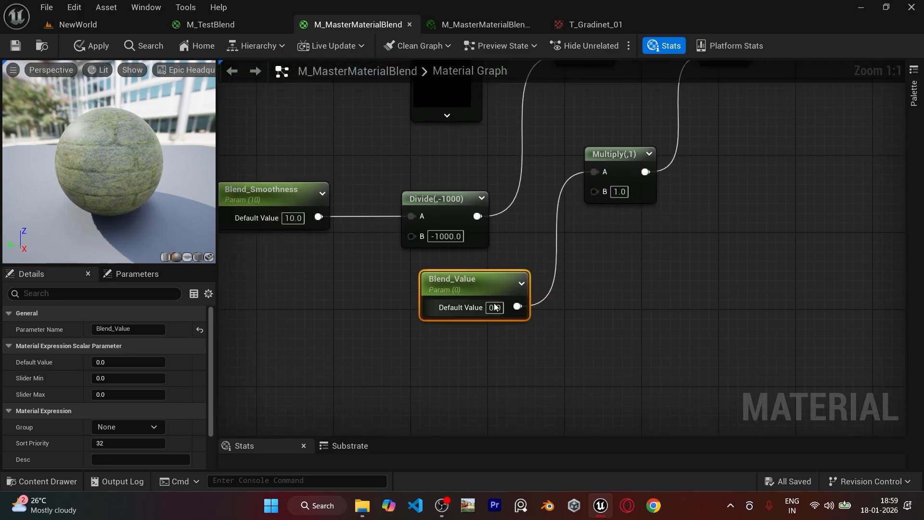
{"action": "left_click", "coordinate": [492, 307]}
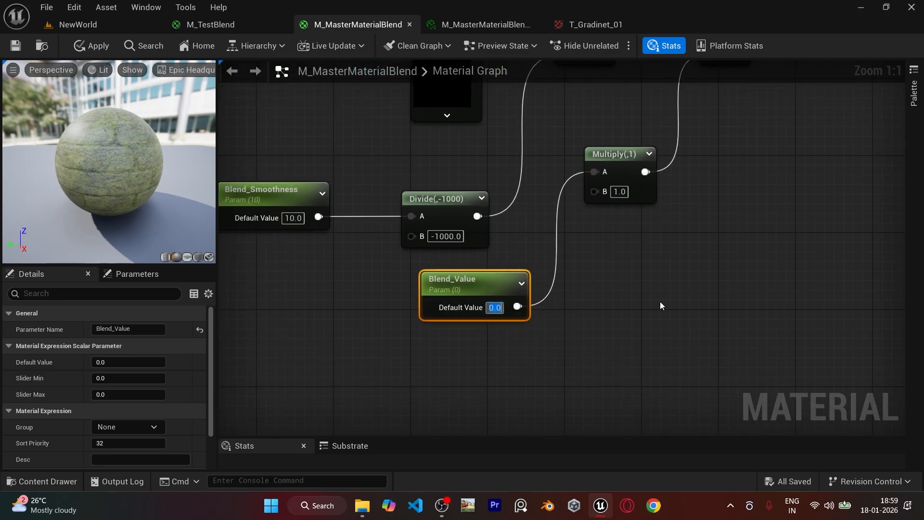
{"action": "type", "text": "1"}
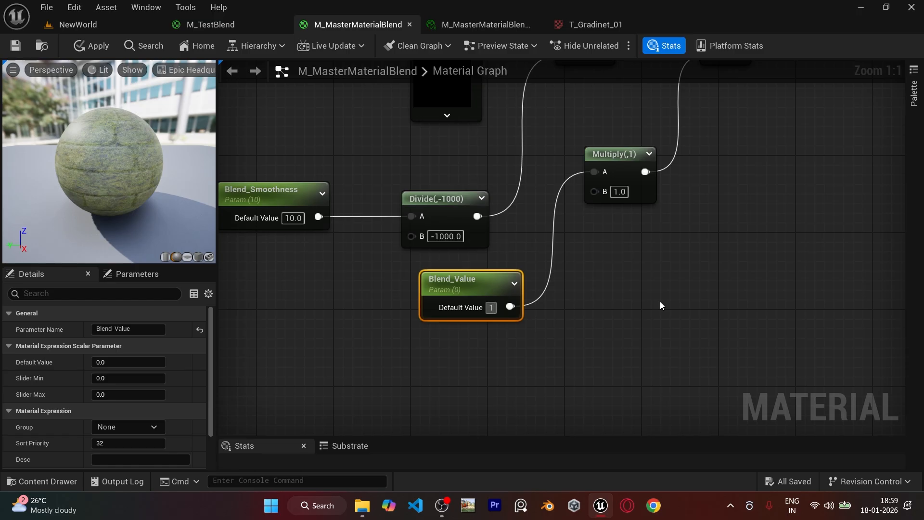
{"action": "key", "text": "Return"}
Create a Saturate node from the Add output and align it beside the Add node.
{"action": "right_click_drag", "start_coordinate": [643, 271], "coordinate": [497, 264]}
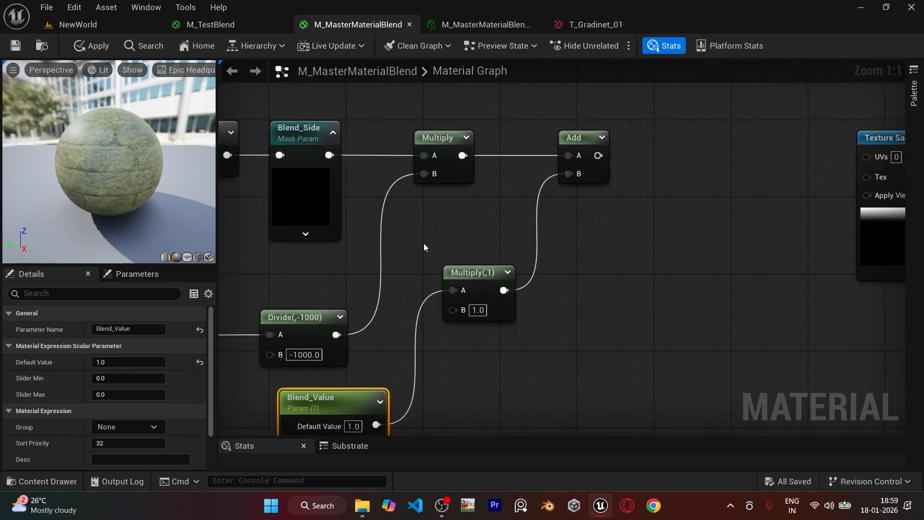
{"action": "right_click_drag", "start_coordinate": [655, 257], "coordinate": [489, 286]}
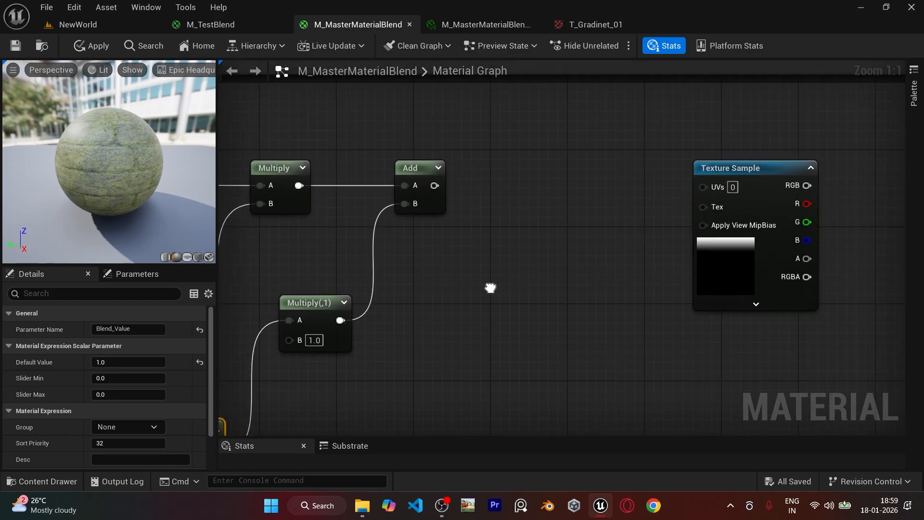
{"action": "right_click_drag", "start_coordinate": [447, 184], "coordinate": [430, 216]}
{"action": "left_click_drag", "start_coordinate": [431, 217], "coordinate": [480, 247]}
{"action": "type", "text": "saturate"}
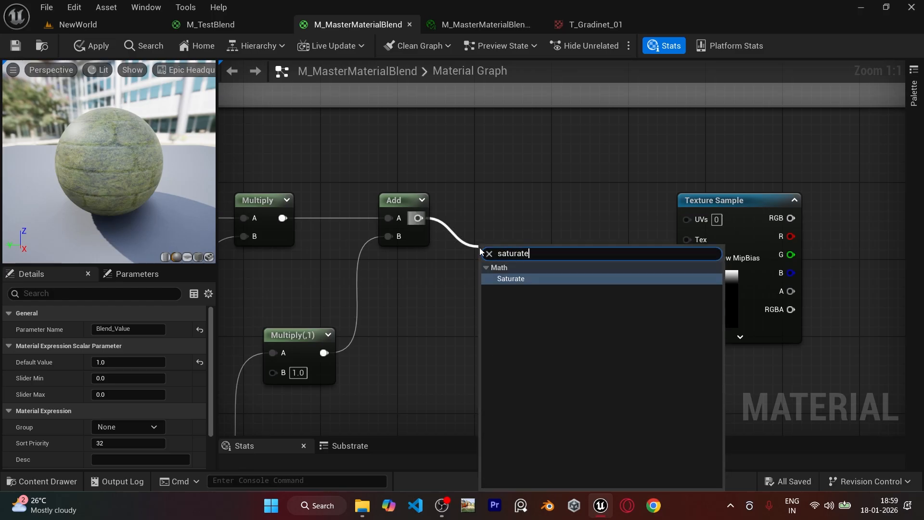
{"action": "key", "text": "Return"}
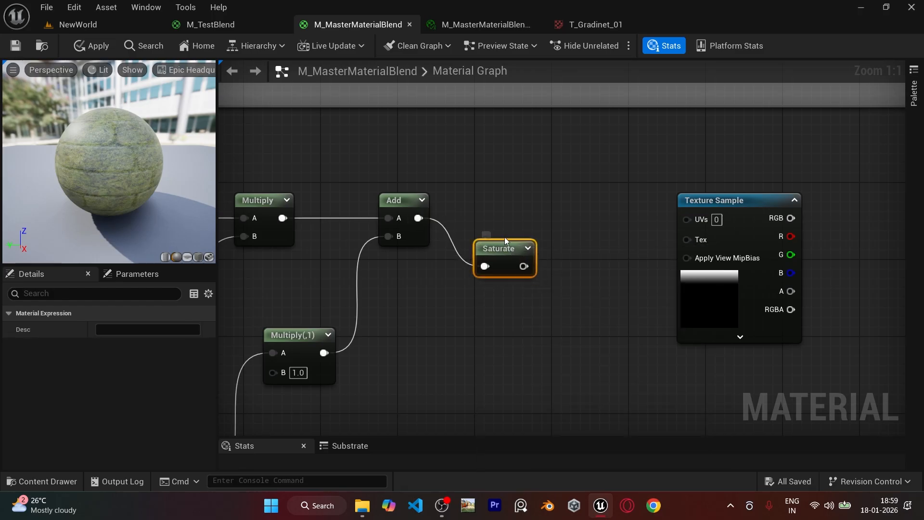
{"action": "left_click_drag", "start_coordinate": [504, 240], "coordinate": [498, 204]}
Connect the Saturate output to the gradient Texture Sample's UVs input and line the Texture Sample up with the chain.
{"action": "scroll", "coordinate": [699, 279], "scroll_direction": "down", "scroll_amount": 4}
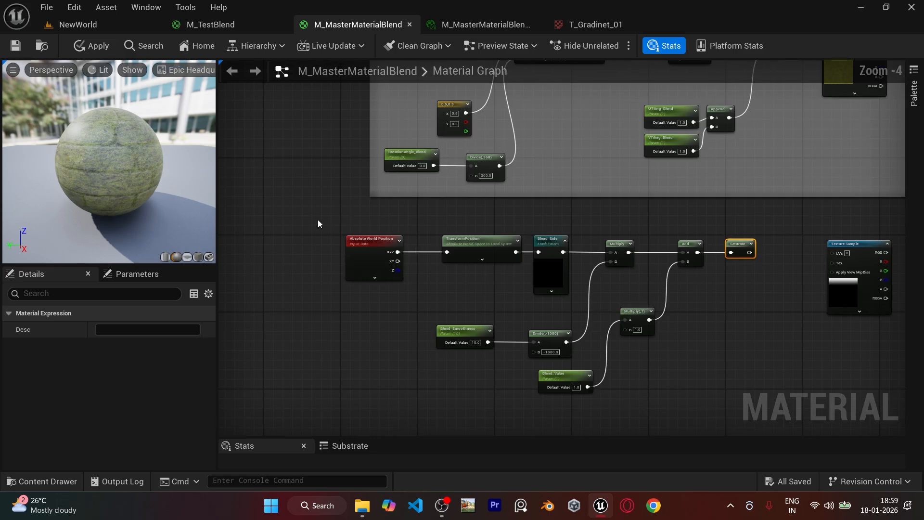
{"action": "left_click_drag", "start_coordinate": [318, 223], "coordinate": [820, 423]}
{"action": "left_click_drag", "start_coordinate": [312, 208], "coordinate": [795, 407]}
{"action": "scroll", "coordinate": [556, 289], "scroll_direction": "up", "scroll_amount": 4}
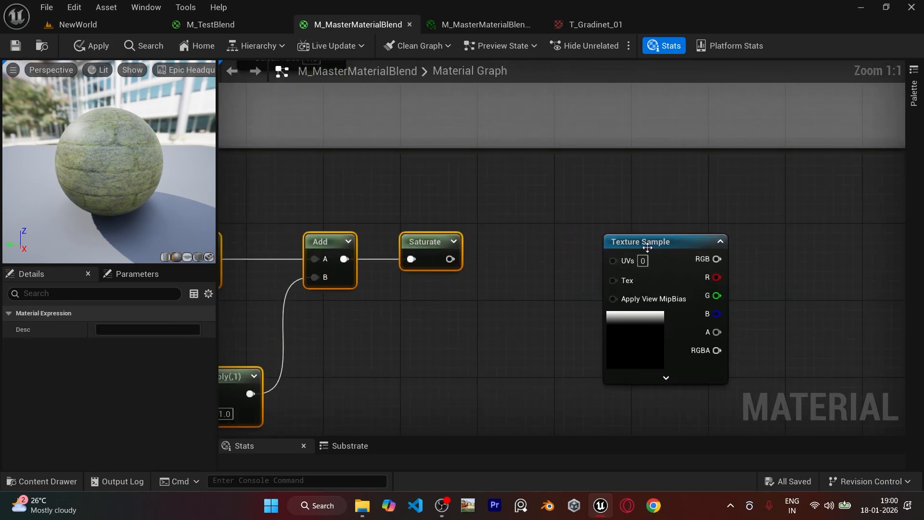
{"action": "left_click_drag", "start_coordinate": [648, 247], "coordinate": [618, 238]}
{"action": "left_click_drag", "start_coordinate": [448, 259], "coordinate": [587, 250]}
{"action": "left_click_drag", "start_coordinate": [639, 232], "coordinate": [606, 243]}
Connect the gradient Texture Sample's output to the Lerp node's Alpha input and apply the material changes.
{"action": "scroll", "coordinate": [786, 267], "scroll_direction": "down", "scroll_amount": 1}
{"action": "right_click_drag", "start_coordinate": [786, 268], "coordinate": [433, 375]}
{"action": "scroll", "coordinate": [604, 302], "scroll_direction": "down", "scroll_amount": 2}
{"action": "scroll", "coordinate": [525, 295], "scroll_direction": "down", "scroll_amount": 3}
{"action": "scroll", "coordinate": [414, 351], "scroll_direction": "up", "scroll_amount": 5}
{"action": "scroll", "coordinate": [432, 377], "scroll_direction": "down", "scroll_amount": 3}
{"action": "left_click_drag", "start_coordinate": [414, 368], "coordinate": [645, 243]}
{"action": "right_click_drag", "start_coordinate": [660, 326], "coordinate": [706, 240]}
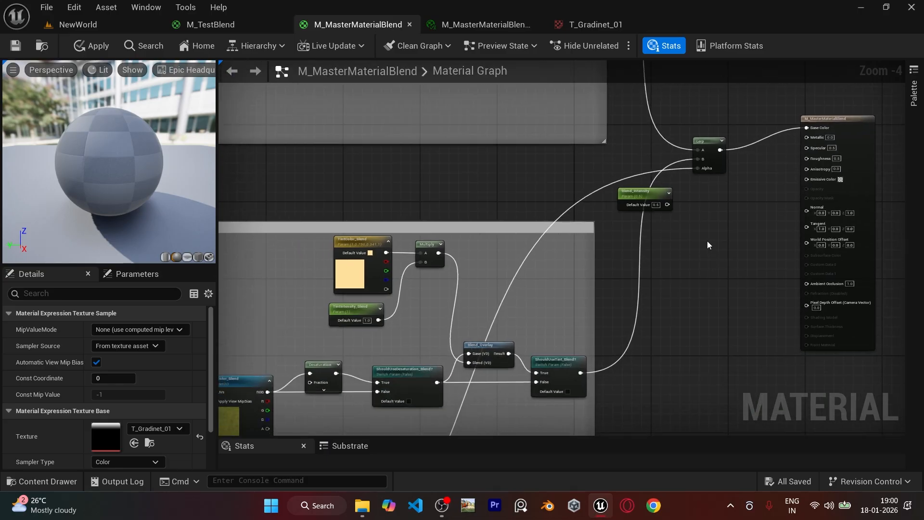
{"action": "left_click", "coordinate": [99, 45]}
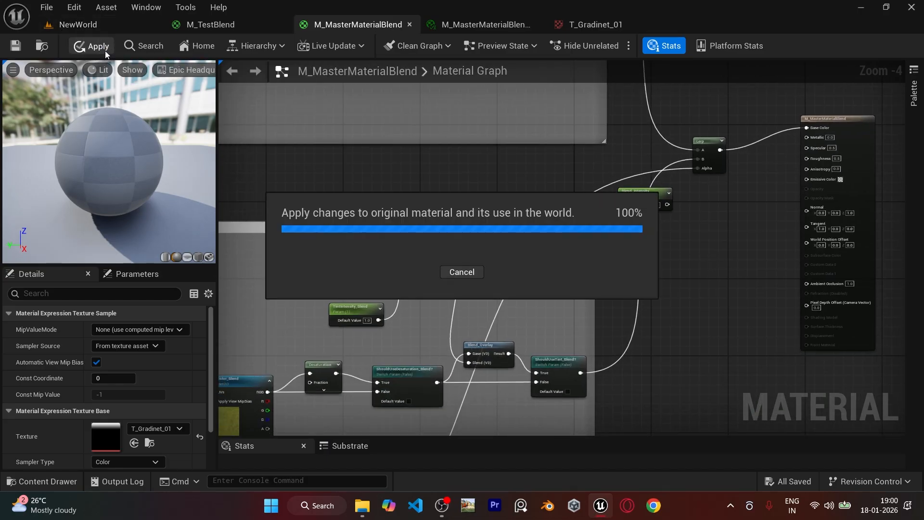
Examine the vertical blend between the two textures on the cube in the NewWorld level.
{"action": "left_click", "coordinate": [119, 26]}
{"action": "right_click_drag", "start_coordinate": [298, 231], "coordinate": [289, 226]}
{"action": "key", "text": "a"}
{"action": "scroll", "coordinate": [299, 226], "scroll_direction": "up", "scroll_amount": 1}
{"action": "key", "text": "w"}
{"action": "right_click_drag", "start_coordinate": [94, 306], "coordinate": [99, 306]}
{"action": "key", "text": "w"}
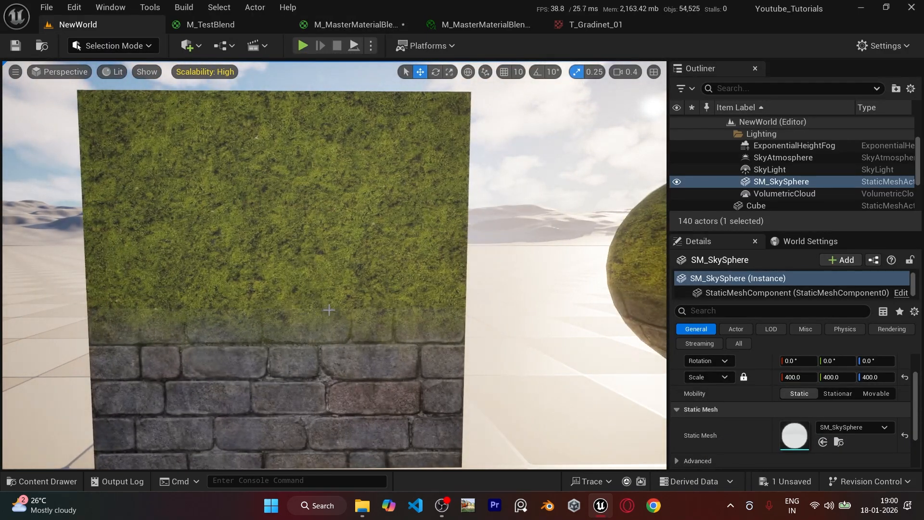
Undock the material instance editor into a separate window over the NewWorld level and enable its Blend_Side parameter override.
{"action": "left_click_drag", "start_coordinate": [495, 27], "coordinate": [563, 192]}
{"action": "left_click", "coordinate": [81, 23]}
{"action": "mouse_move", "coordinate": [308, 241]}
{"action": "right_mouse_down"}
{"action": "mouse_move", "coordinate": [299, 240]}
{"action": "mouse_move", "coordinate": [318, 241]}
{"action": "mouse_move", "coordinate": [308, 240]}
{"action": "right_mouse_up"}
{"action": "scroll", "coordinate": [317, 240], "scroll_direction": "up", "scroll_amount": 1}
{"action": "key", "text": "w"}
{"action": "mouse_move", "coordinate": [830, 329]}
{"action": "left_mouse_down"}
{"action": "mouse_move", "coordinate": [859, 330]}
{"action": "mouse_move", "coordinate": [830, 330]}
{"action": "mouse_move", "coordinate": [839, 329]}
{"action": "left_mouse_up"}
{"action": "right_click_drag", "start_coordinate": [308, 250], "coordinate": [313, 288]}
{"action": "scroll", "coordinate": [800, 356], "scroll_direction": "down", "scroll_amount": 6}
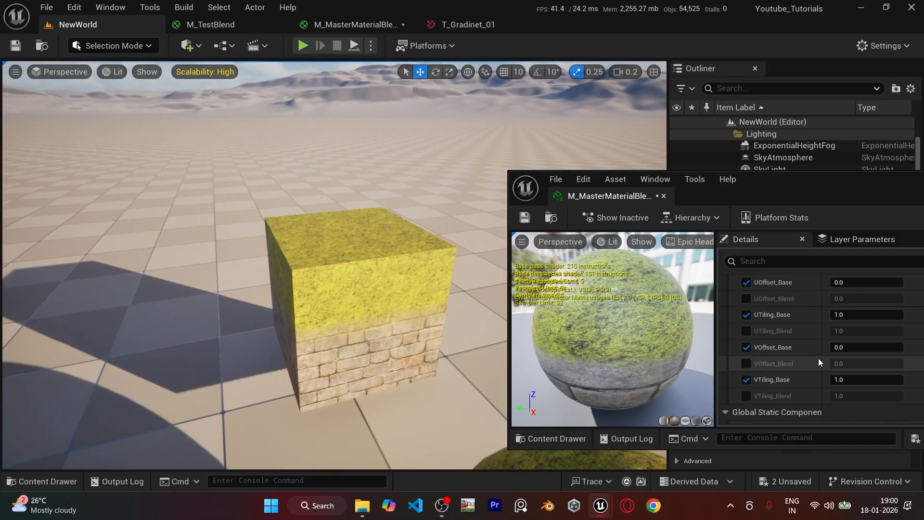
{"action": "left_click", "coordinate": [746, 352]}
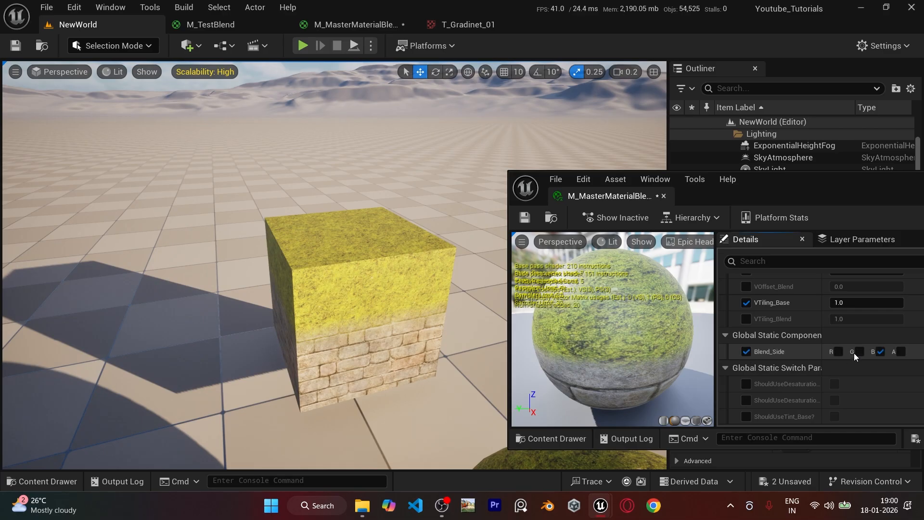
Switch Blend_Side from the B channel to G and inspect the blend direction on the cube.
{"action": "left_click", "coordinate": [880, 351]}
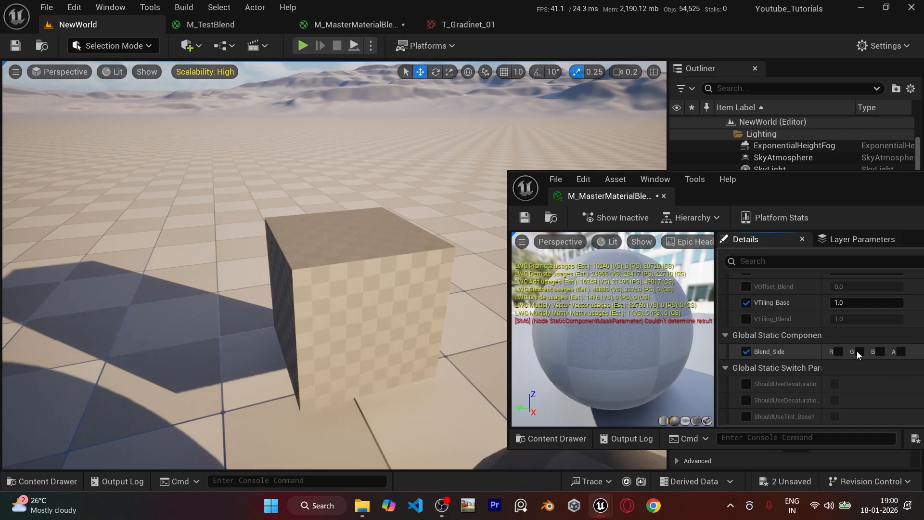
{"action": "left_click", "coordinate": [858, 352]}
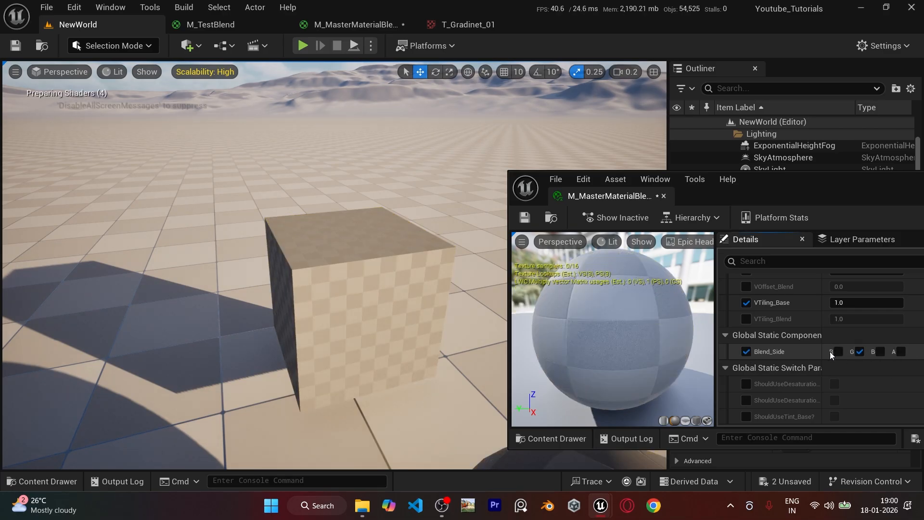
{"action": "right_click_drag", "start_coordinate": [318, 303], "coordinate": [207, 251]}
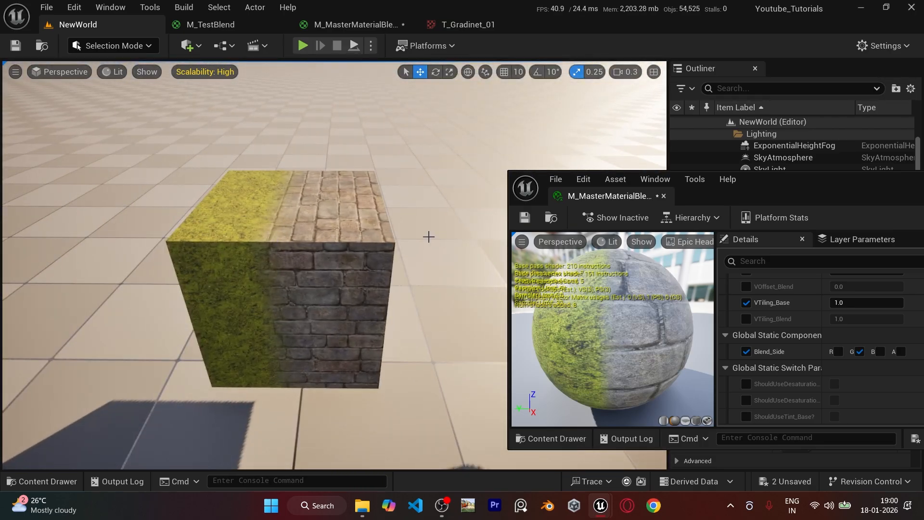
{"action": "right_click_drag", "start_coordinate": [361, 167], "coordinate": [385, 194]}
{"action": "scroll", "coordinate": [368, 174], "scroll_direction": "up", "scroll_amount": 2}
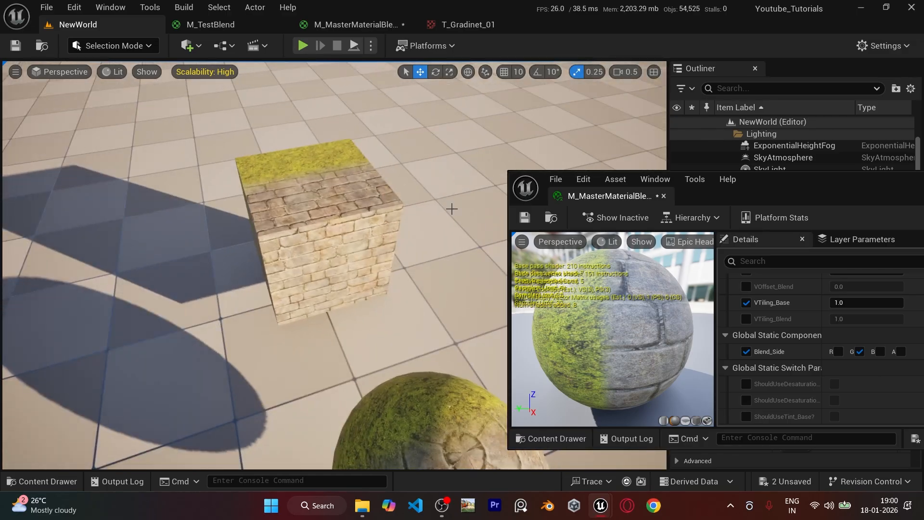
{"action": "right_click_drag", "start_coordinate": [334, 265], "coordinate": [185, 278]}
Switch Blend_Side from the G channel to R and inspect the cube from different sides.
{"action": "left_click", "coordinate": [858, 351]}
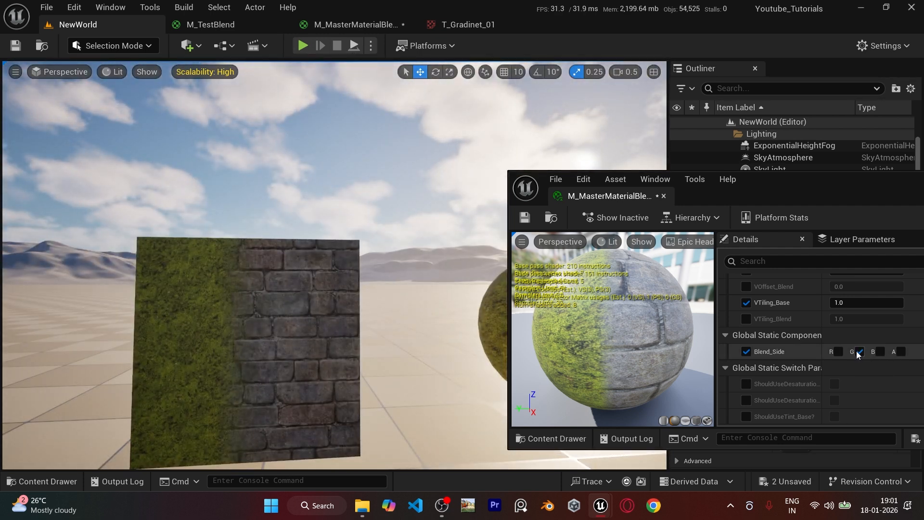
{"action": "left_click", "coordinate": [837, 351]}
{"action": "scroll", "coordinate": [336, 207], "scroll_direction": "down", "scroll_amount": 3}
{"action": "right_click_drag", "start_coordinate": [342, 202], "coordinate": [423, 308]}
{"action": "scroll", "coordinate": [327, 221], "scroll_direction": "up", "scroll_amount": 4}
{"action": "right_click_drag", "start_coordinate": [345, 182], "coordinate": [366, 192]}
{"action": "scroll", "coordinate": [368, 197], "scroll_direction": "down", "scroll_amount": 3}
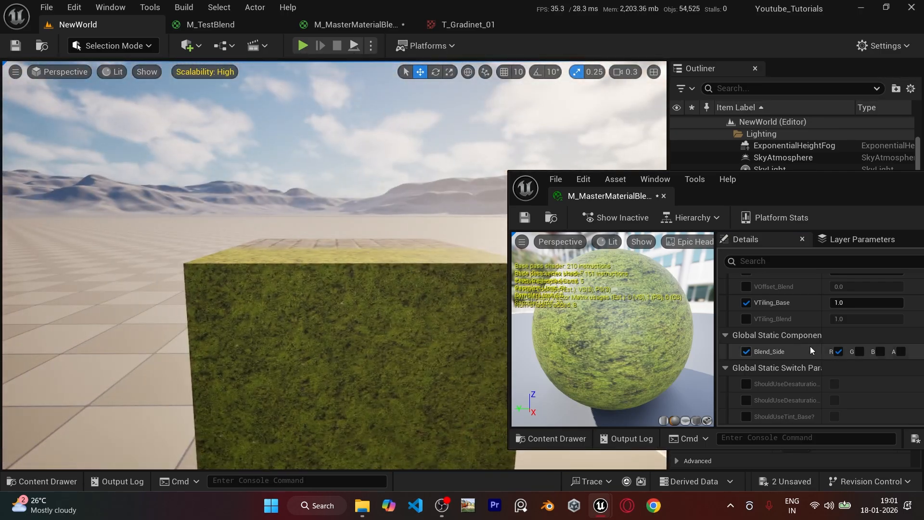
Set Blend_Side back to the B channel, with R disabled.
{"action": "left_click", "coordinate": [837, 351]}
{"action": "left_click", "coordinate": [880, 351]}
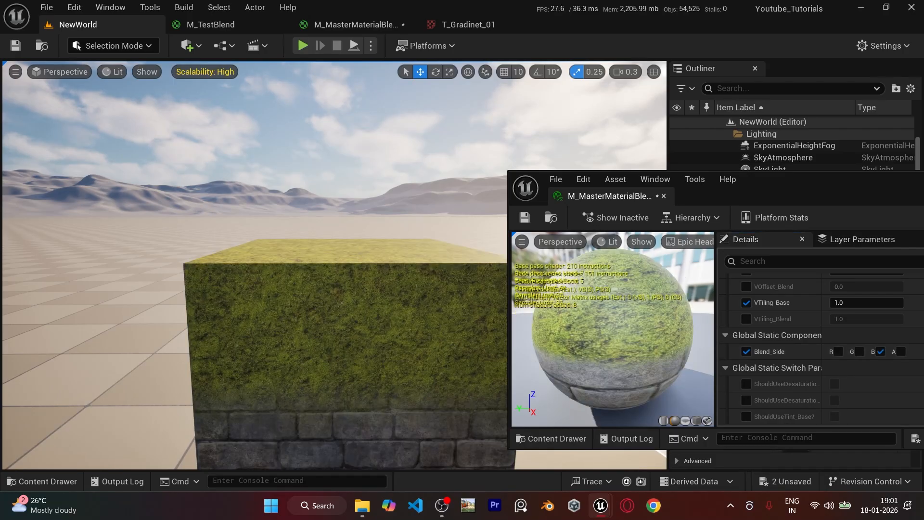
Inspect the blend on the cube and dock the material instance editor back into the main window.
{"action": "key", "text": "q"}
{"action": "key", "text": "s"}
{"action": "mouse_move", "coordinate": [339, 144]}
{"action": "right_mouse_down"}
{"action": "mouse_move", "coordinate": [340, 154]}
{"action": "mouse_move", "coordinate": [338, 144]}
{"action": "right_mouse_up"}
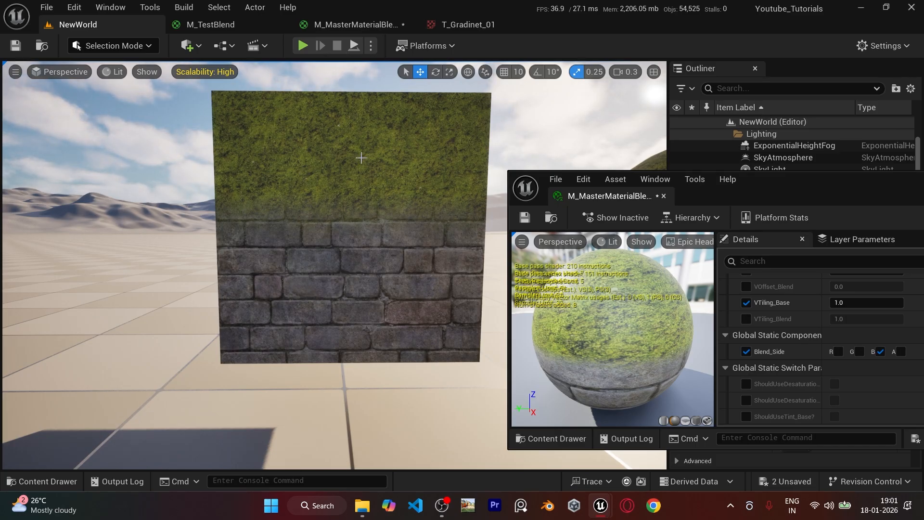
{"action": "left_click", "coordinate": [236, 25]}
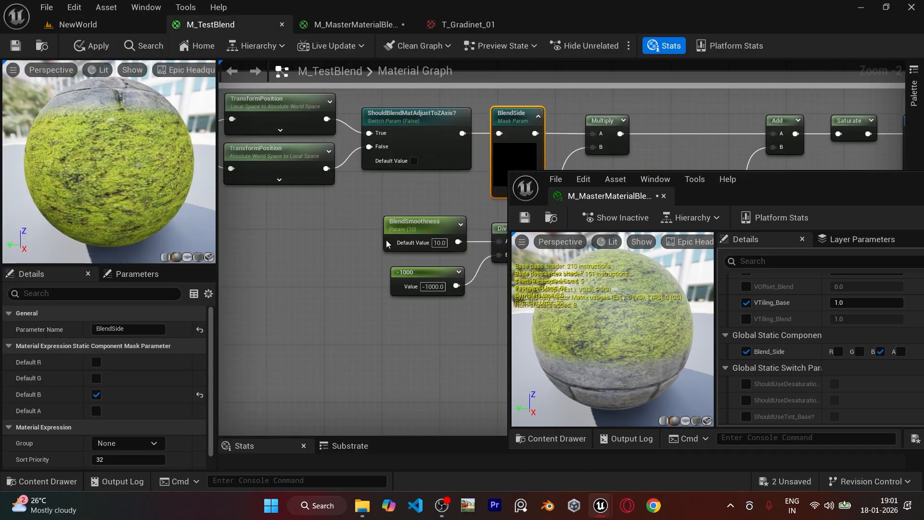
{"action": "left_click_drag", "start_coordinate": [601, 195], "coordinate": [418, 24]}
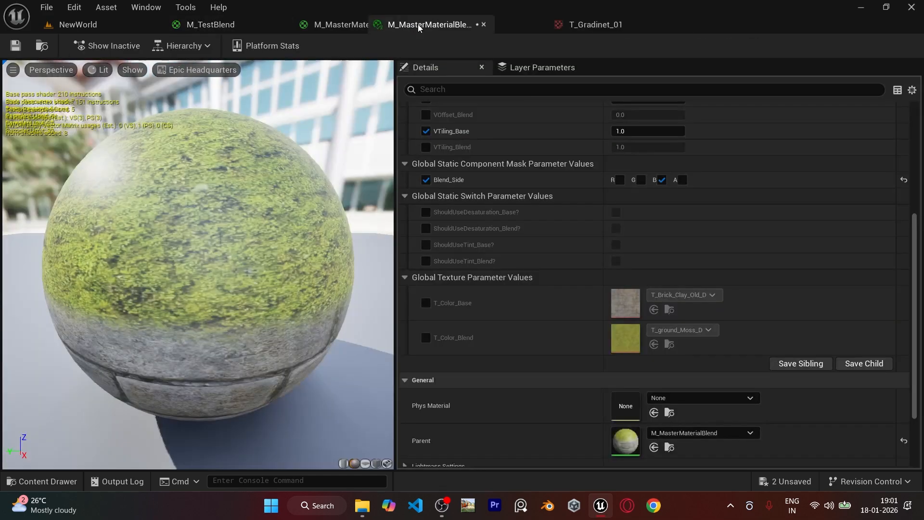
In M_MasterMaterialBlend, add a OneMinus node fed by the RGB output of the T_Gradinet_01 Texture Sample.
{"action": "left_click", "coordinate": [354, 25]}
{"action": "key", "text": "Home"}
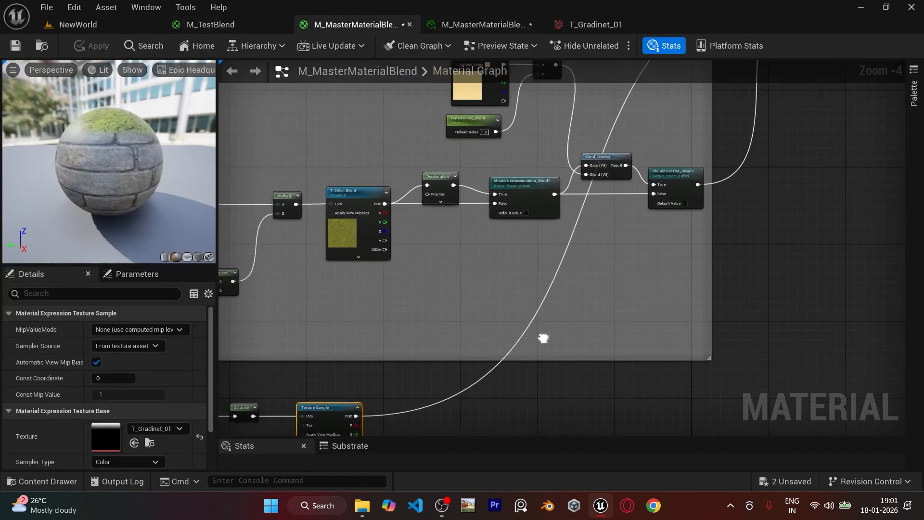
{"action": "left_click_drag", "start_coordinate": [393, 249], "coordinate": [426, 278]}
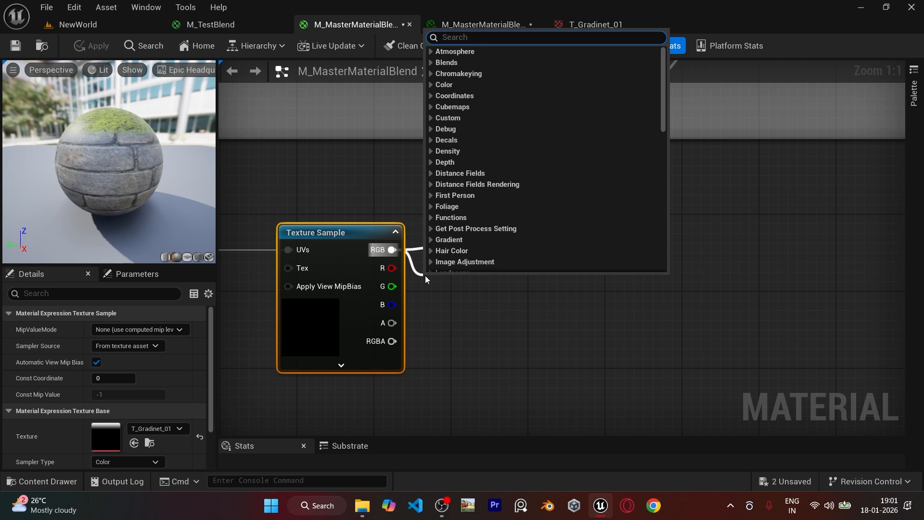
{"action": "type", "text": "one m"}
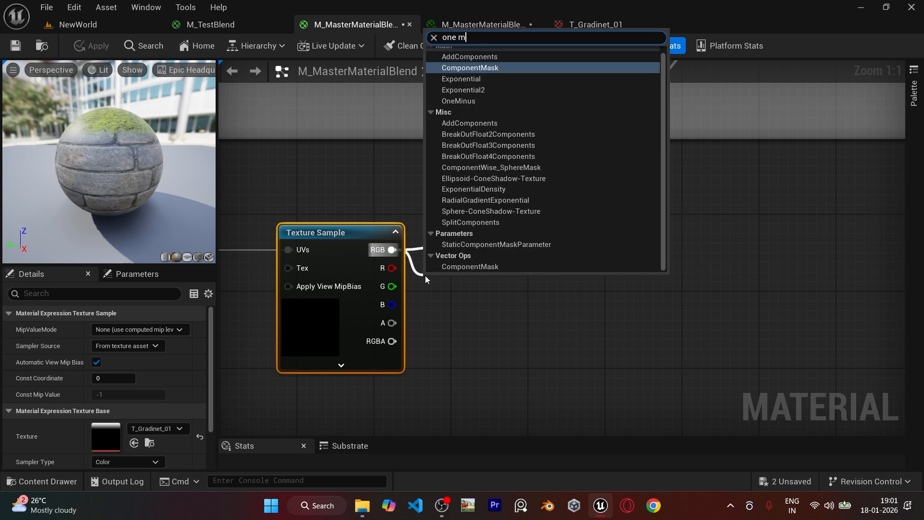
{"action": "type", "text": "inus"}
{"action": "key", "text": "Return"}
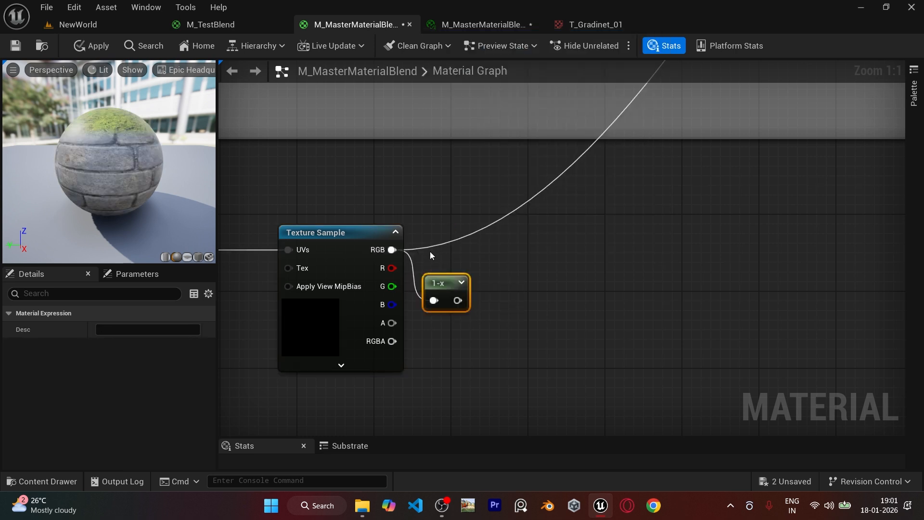
{"action": "left_click_drag", "start_coordinate": [444, 287], "coordinate": [461, 282]}
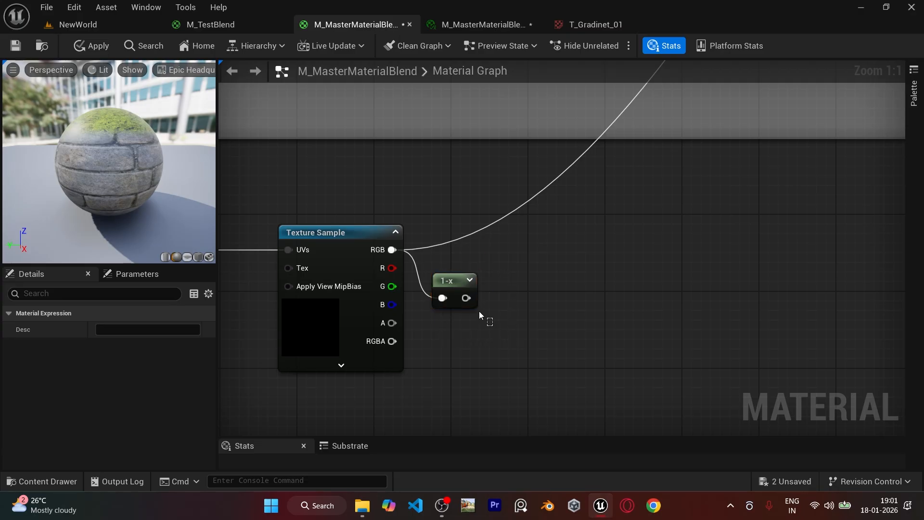
Add a static switch parameter named ShouldSideReverse? beside the OneMinus node.
{"action": "right_click", "coordinate": [531, 257]}
{"action": "type", "text": "st"}
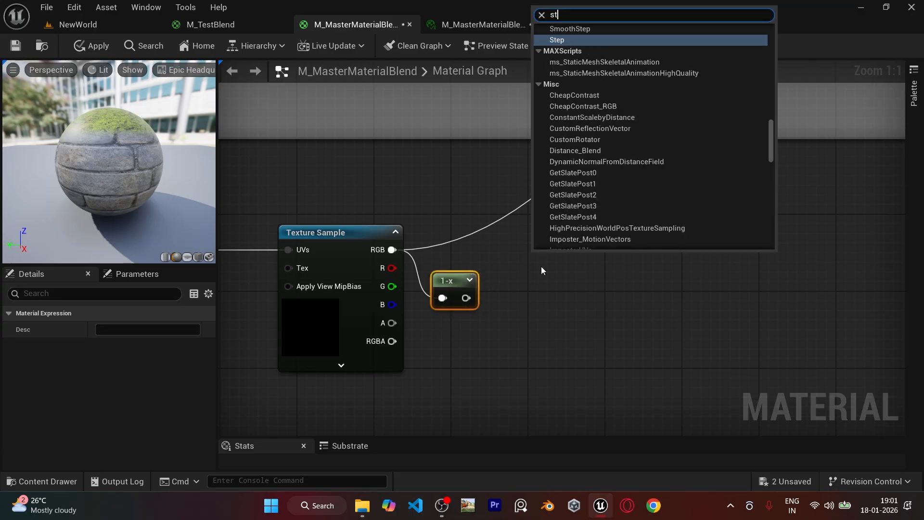
{"action": "type", "text": "atic sw"}
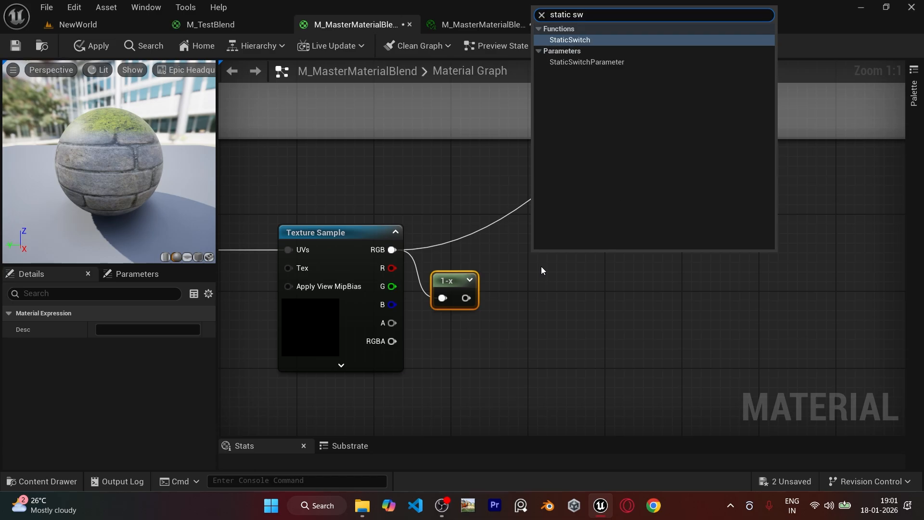
{"action": "type", "text": "i"}
{"action": "key", "text": "Down"}
{"action": "key", "text": "Return"}
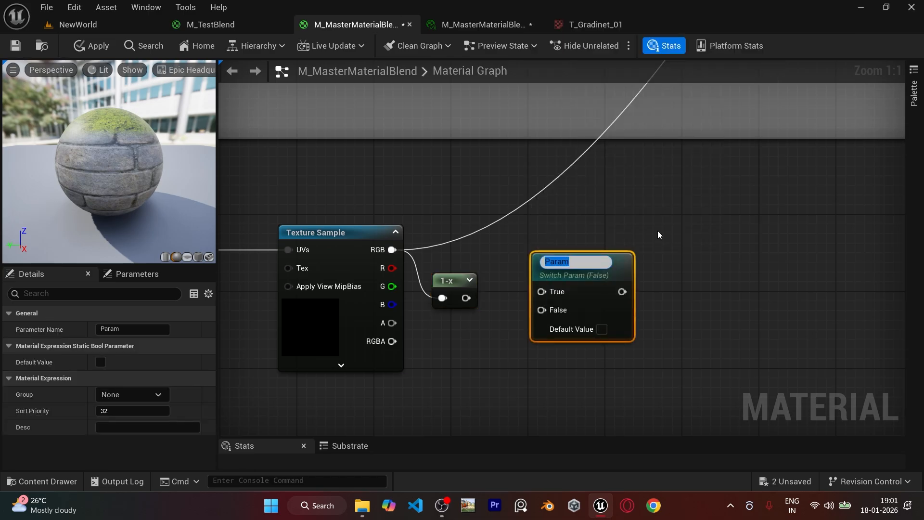
{"action": "type", "text": "ShouldSideReverse?"}
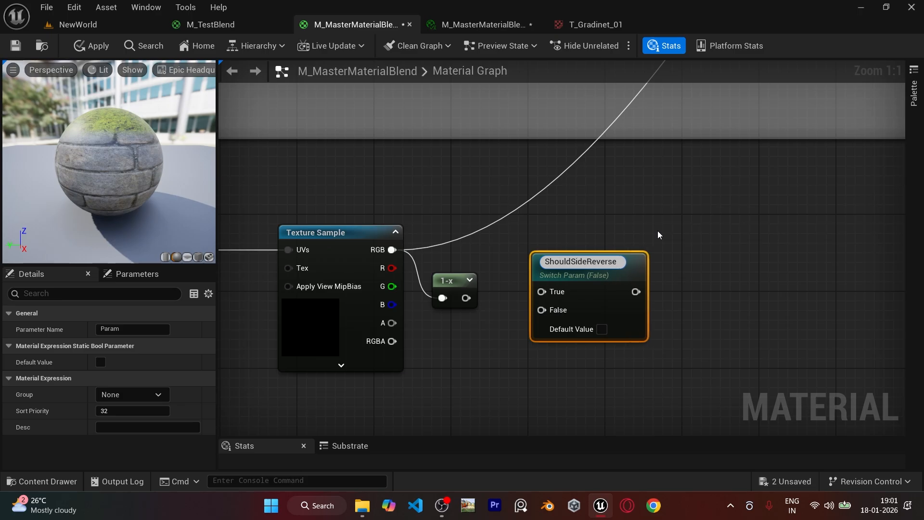
{"action": "key", "text": "Return"}
{"action": "left_click_drag", "start_coordinate": [607, 269], "coordinate": [604, 240]}
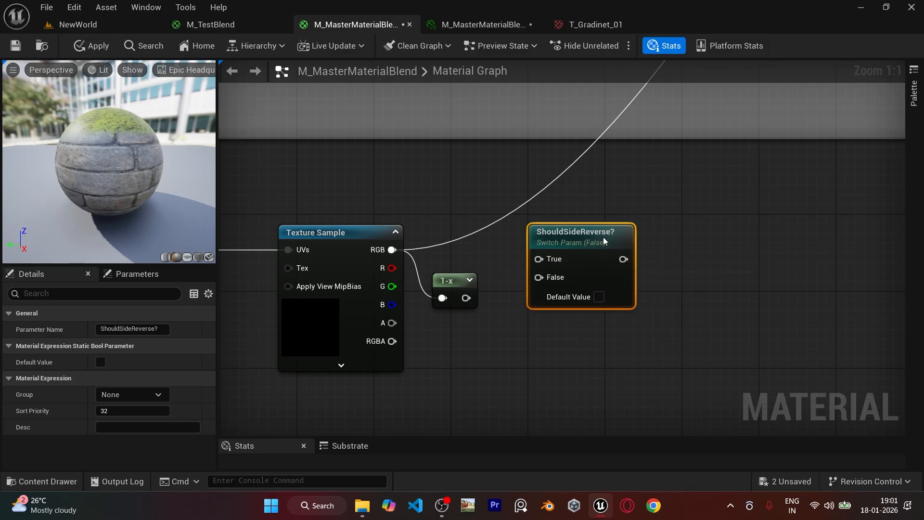
Wire the gradient's RGB to the switch's True input, OneMinus to False, and the switch output to the Lerp's Alpha.
{"action": "left_click_drag", "start_coordinate": [391, 250], "coordinate": [571, 244]}
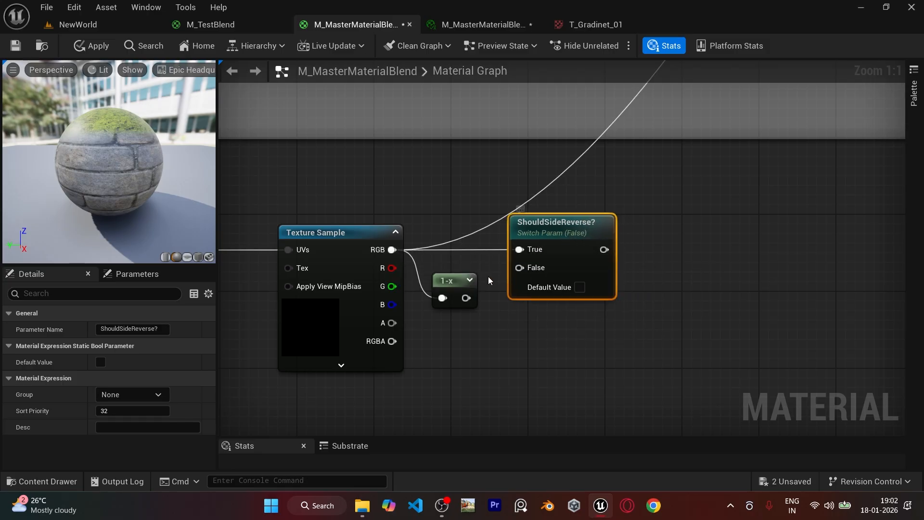
{"action": "left_click_drag", "start_coordinate": [465, 298], "coordinate": [519, 269]}
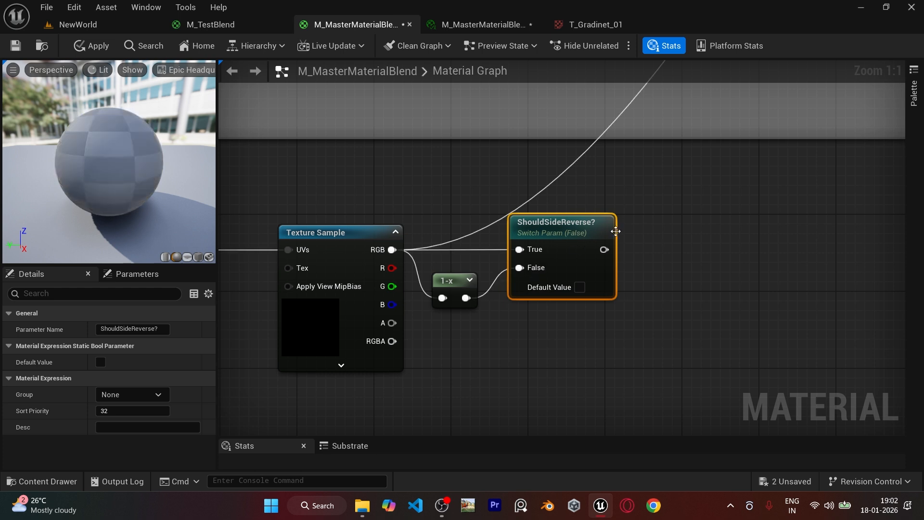
{"action": "scroll", "coordinate": [640, 224], "scroll_direction": "down", "scroll_amount": 5}
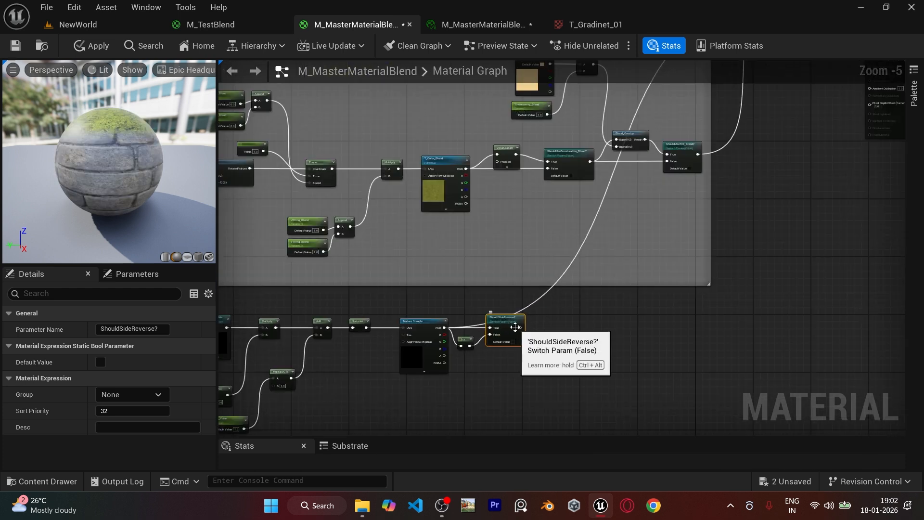
{"action": "left_click_drag", "start_coordinate": [519, 327], "coordinate": [789, 228]}
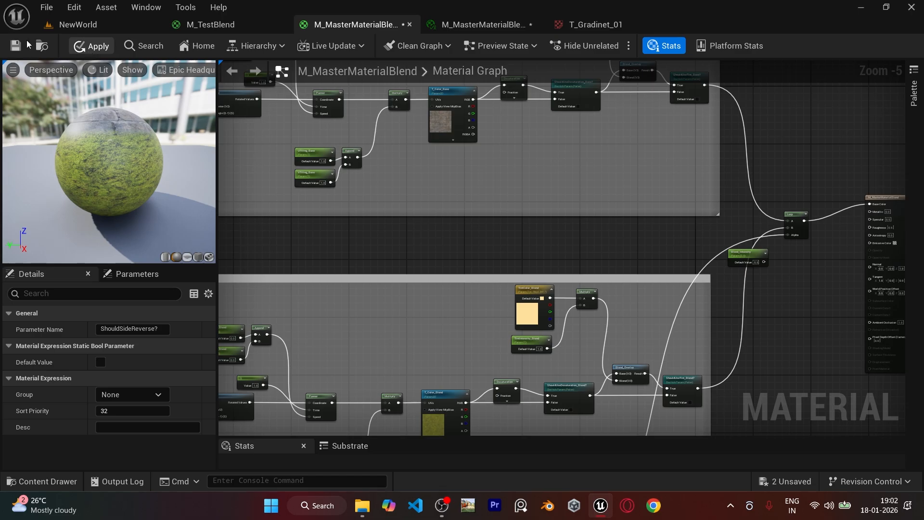
Over the NewWorld level, enable the instance's ShouldSideReverse? override and toggle its value on and off to compare the cube's blend.
{"action": "left_click", "coordinate": [97, 19]}
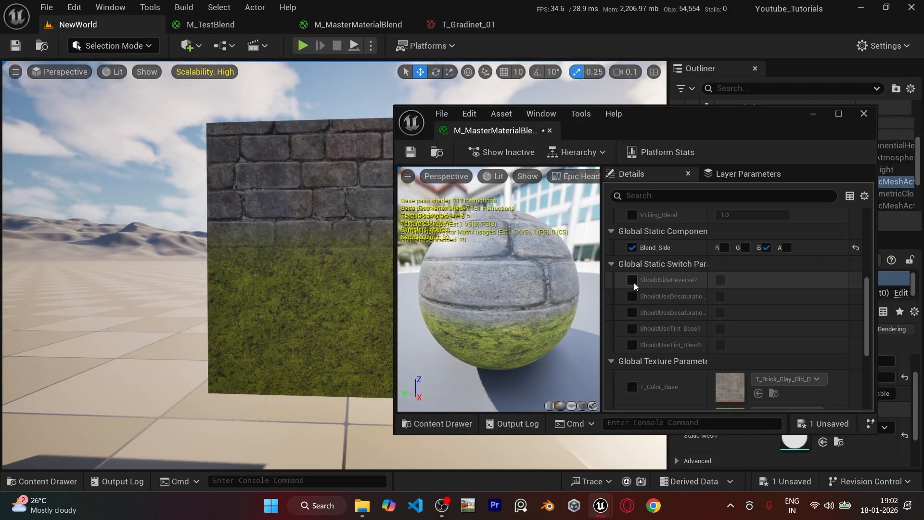
{"action": "left_click", "coordinate": [633, 280]}
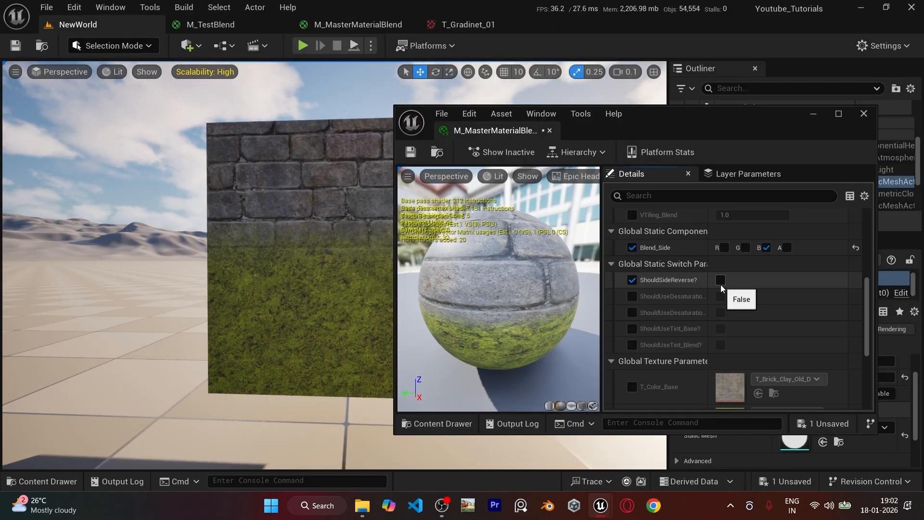
{"action": "left_click", "coordinate": [720, 283]}
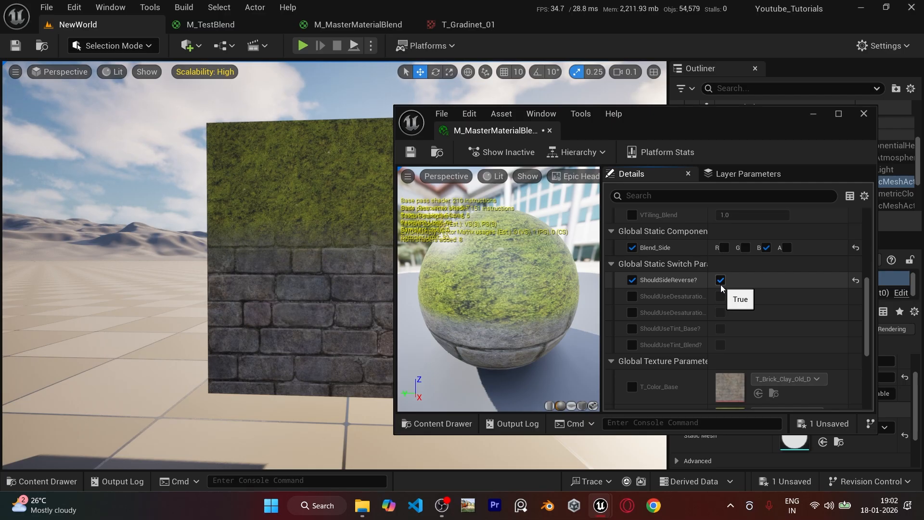
{"action": "left_click", "coordinate": [720, 283]}
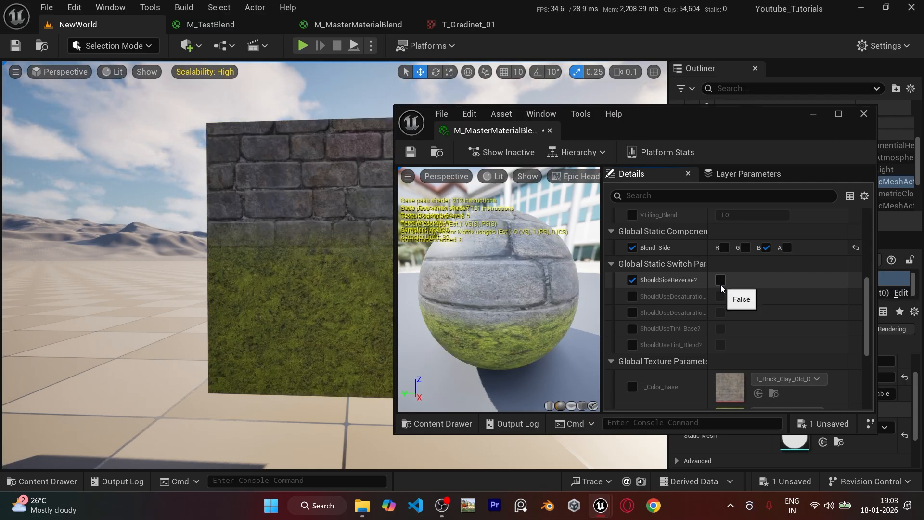
{"action": "left_click", "coordinate": [812, 114]}
In M_MasterMaterialBlend, add a Multiply node with its A input fed by the ShouldSideReverse? output.
{"action": "left_click", "coordinate": [358, 24]}
{"action": "right_click_drag", "start_coordinate": [503, 198], "coordinate": [526, 165]}
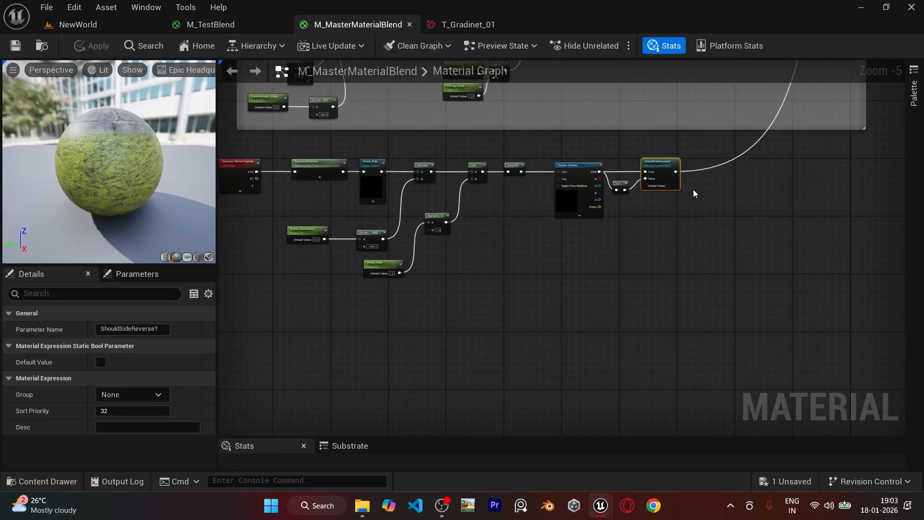
{"action": "scroll", "coordinate": [694, 193], "scroll_direction": "up", "scroll_amount": 3}
{"action": "left_click", "coordinate": [654, 195]}
{"action": "left_click_drag", "start_coordinate": [541, 132], "coordinate": [663, 216]}
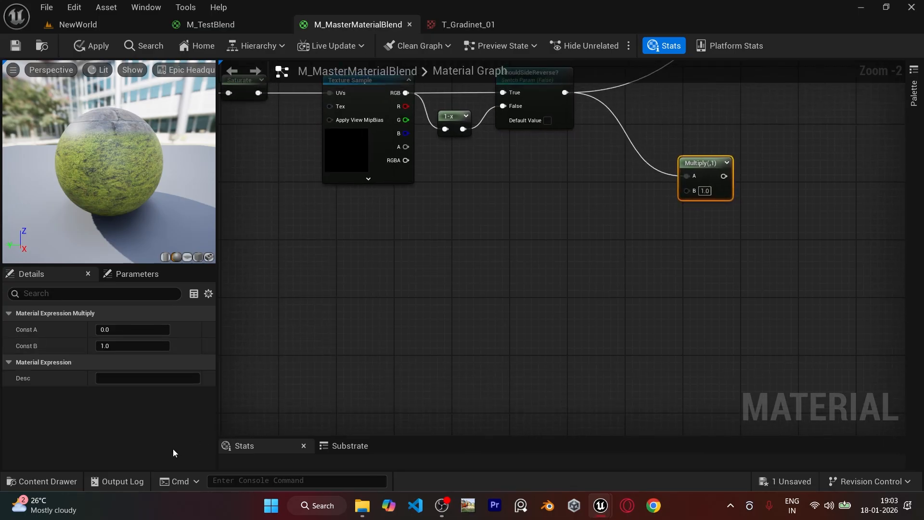
Search the project textures for noise and place T_Perlin_Noise_M in the graph as a Texture Sample below the switch.
{"action": "left_click", "coordinate": [48, 480]}
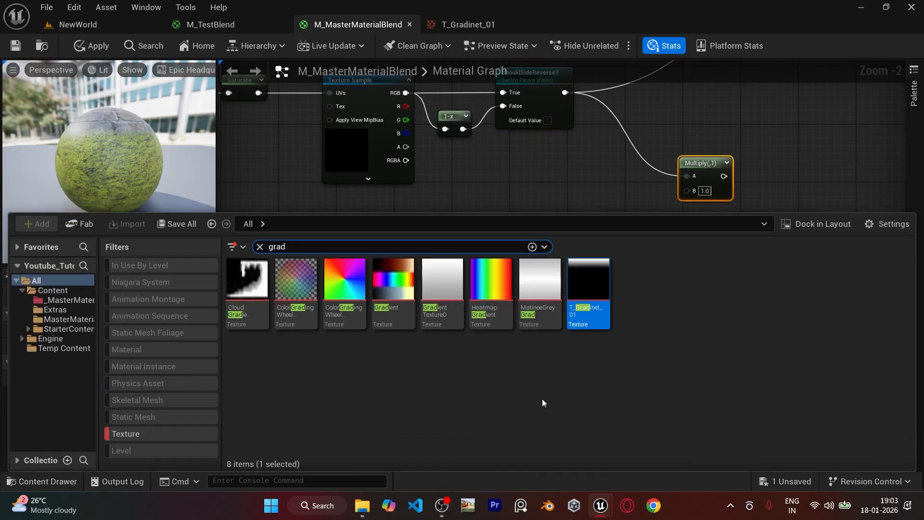
{"action": "left_click", "coordinate": [310, 246]}
{"action": "type", "text": "noise"}
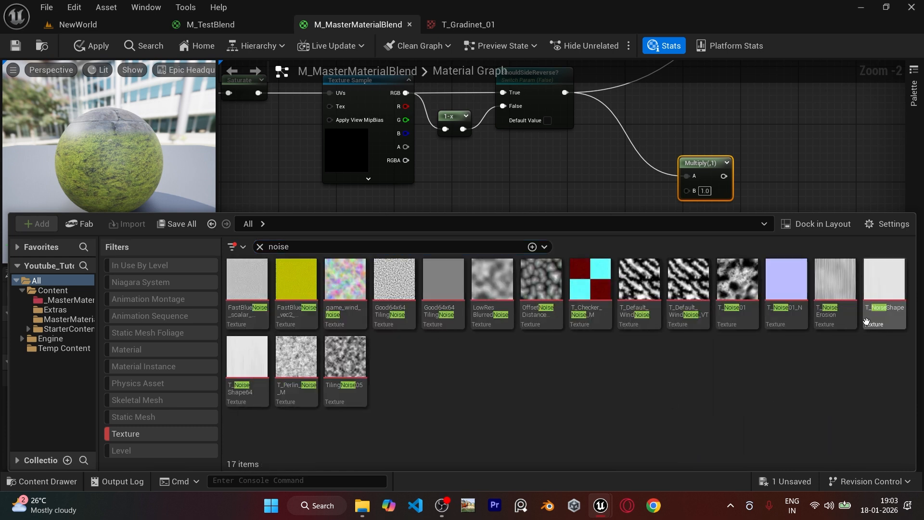
{"action": "mouse_move", "coordinate": [381, 307]}
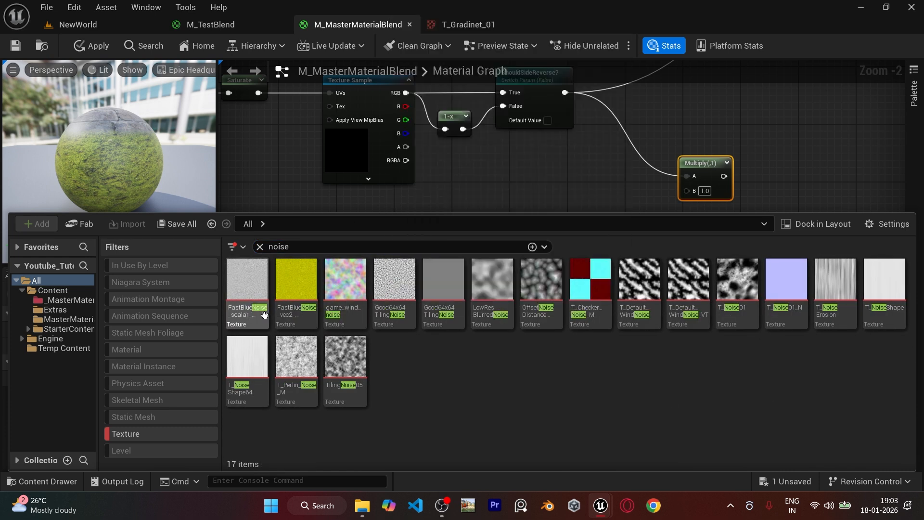
{"action": "mouse_move", "coordinate": [284, 376]}
{"action": "left_click_drag", "start_coordinate": [283, 377], "coordinate": [481, 264]}
Examine the UV tiling nodes in the Blend_Material_Logic group as a reference for the noise texture.
{"action": "right_click_drag", "start_coordinate": [384, 258], "coordinate": [512, 248]}
{"action": "scroll", "coordinate": [429, 199], "scroll_direction": "down", "scroll_amount": 5}
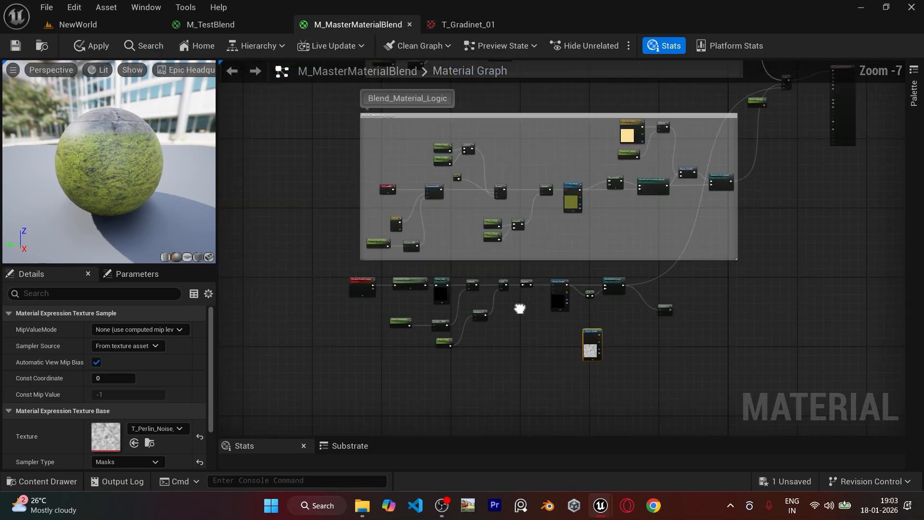
{"action": "scroll", "coordinate": [397, 208], "scroll_direction": "up", "scroll_amount": 4}
{"action": "left_click_drag", "start_coordinate": [353, 160], "coordinate": [459, 204]}
{"action": "scroll", "coordinate": [608, 286], "scroll_direction": "down", "scroll_amount": 3}
{"action": "right_click_drag", "start_coordinate": [608, 287], "coordinate": [501, 212]}
{"action": "scroll", "coordinate": [510, 197], "scroll_direction": "up", "scroll_amount": 3}
{"action": "left_click_drag", "start_coordinate": [488, 152], "coordinate": [565, 254]}
{"action": "scroll", "coordinate": [581, 262], "scroll_direction": "down", "scroll_amount": 2}
{"action": "right_click_drag", "start_coordinate": [614, 287], "coordinate": [522, 118]}
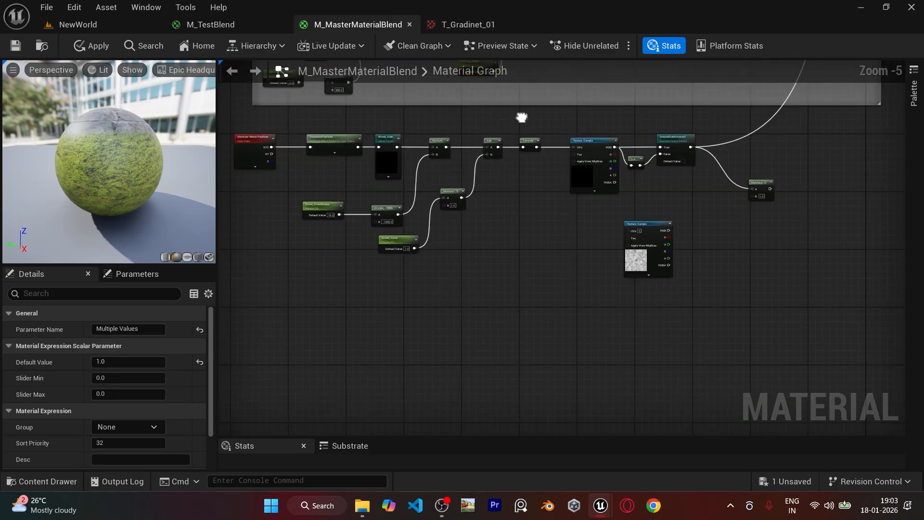
Add a TextureCoordinate node ahead of the Perlin noise Texture Sample.
{"action": "scroll", "coordinate": [579, 270], "scroll_direction": "up", "scroll_amount": 4}
{"action": "right_click_drag", "start_coordinate": [567, 250], "coordinate": [562, 305]}
{"action": "type", "text": "t"}
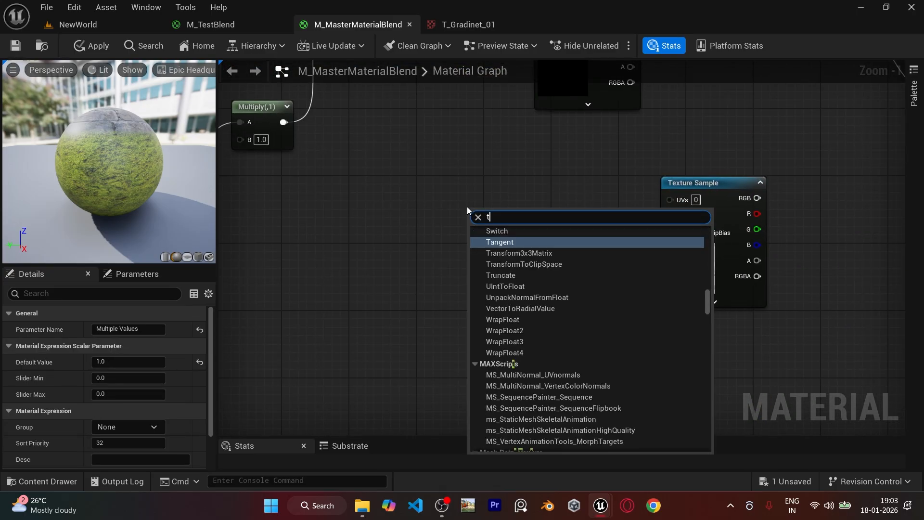
{"action": "type", "text": "exture coord"}
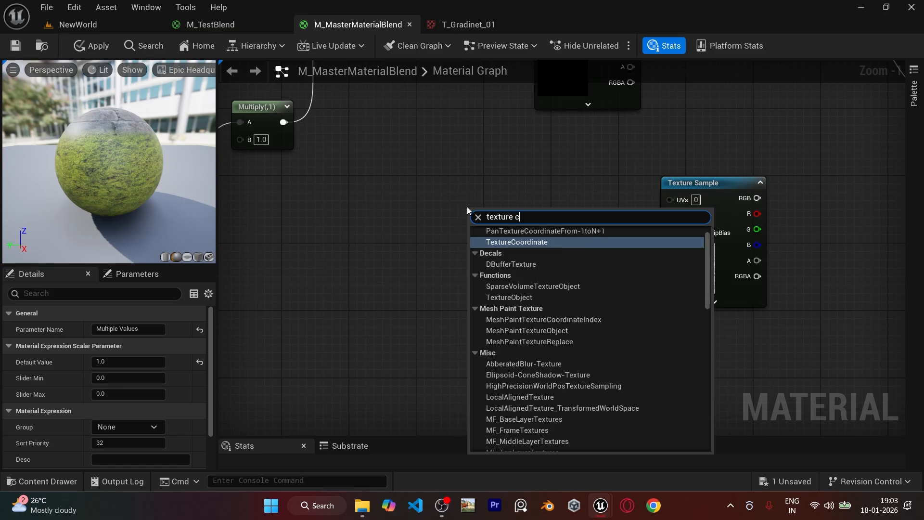
{"action": "key", "text": "Return"}
{"action": "left_click_drag", "start_coordinate": [466, 206], "coordinate": [399, 183]}
{"action": "left_click", "coordinate": [573, 201]}
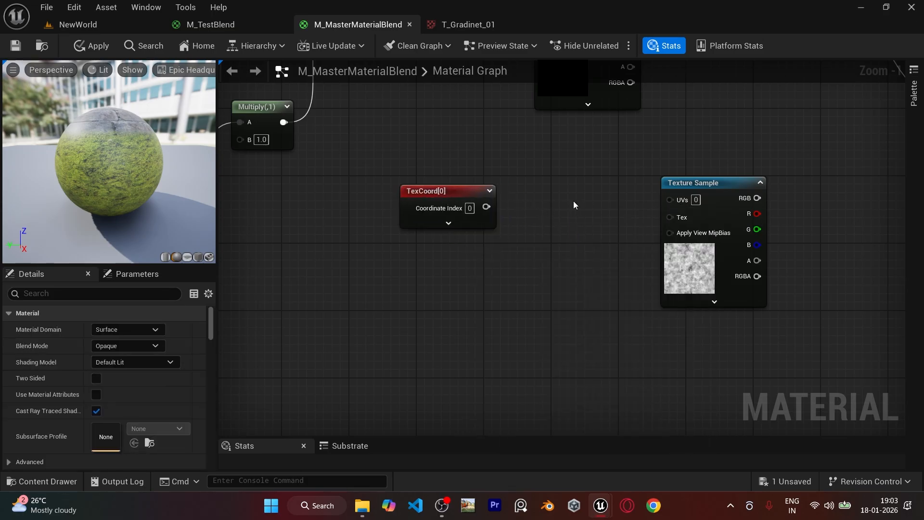
Add a Multiply node fed by the new TexCoord node's output and straighten the connection between them.
{"action": "left_click", "coordinate": [548, 215]}
{"action": "left_click_drag", "start_coordinate": [487, 207], "coordinate": [543, 205]}
{"action": "left_click_drag", "start_coordinate": [480, 170], "coordinate": [576, 225]}
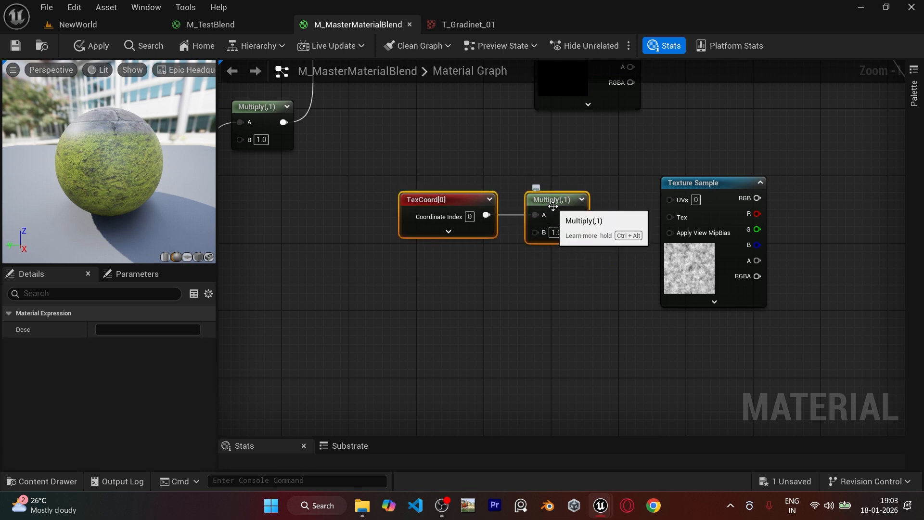
{"action": "key", "text": "q"}
Add an AppendVector node feeding the B input of the TexCoord's Multiply node.
{"action": "right_click", "coordinate": [497, 259]}
{"action": "type", "text": "a"}
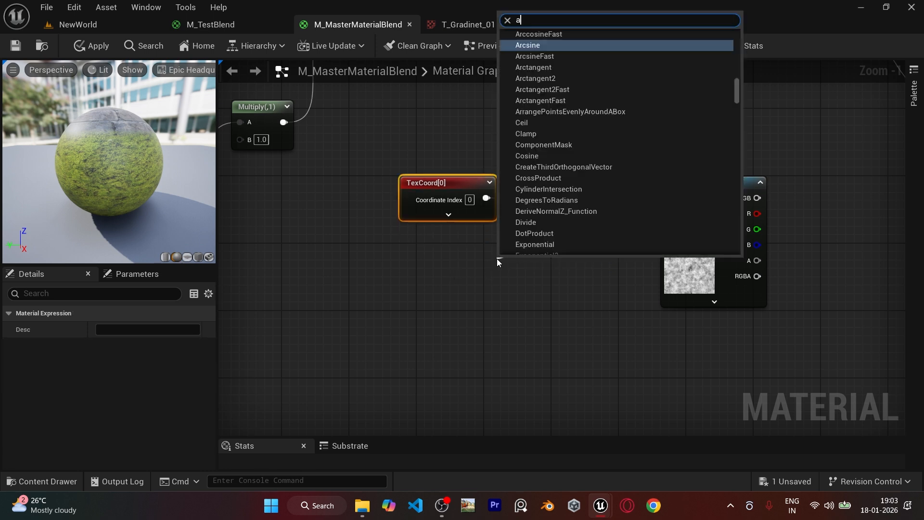
{"action": "type", "text": "ppend"}
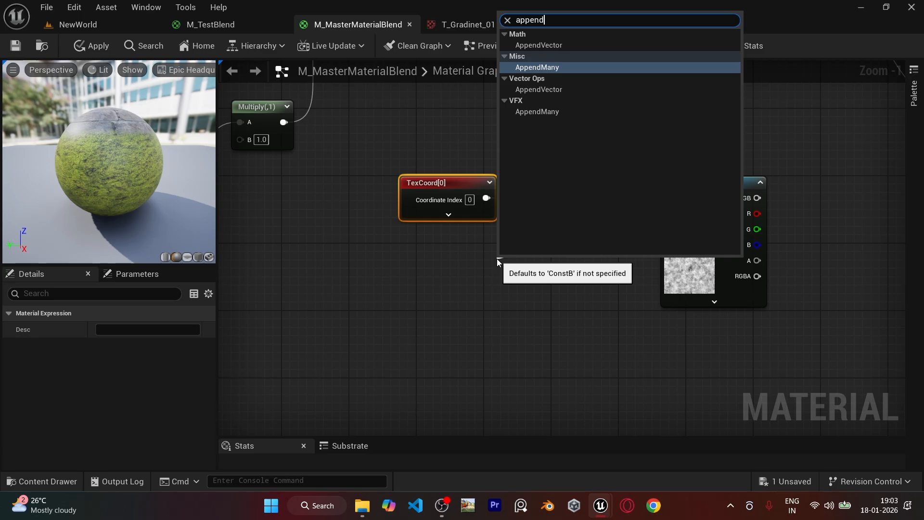
{"action": "key", "text": "Up"}
{"action": "key", "text": "Return"}
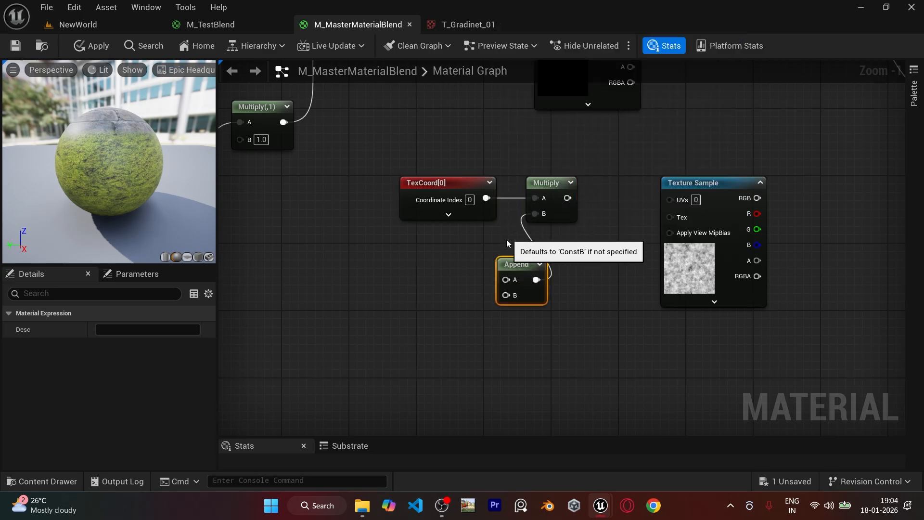
Add a scalar parameter named U_Tiling_Noise next to the Append node of the noise UV setup.
{"action": "left_click_drag", "start_coordinate": [491, 262], "coordinate": [452, 250]}
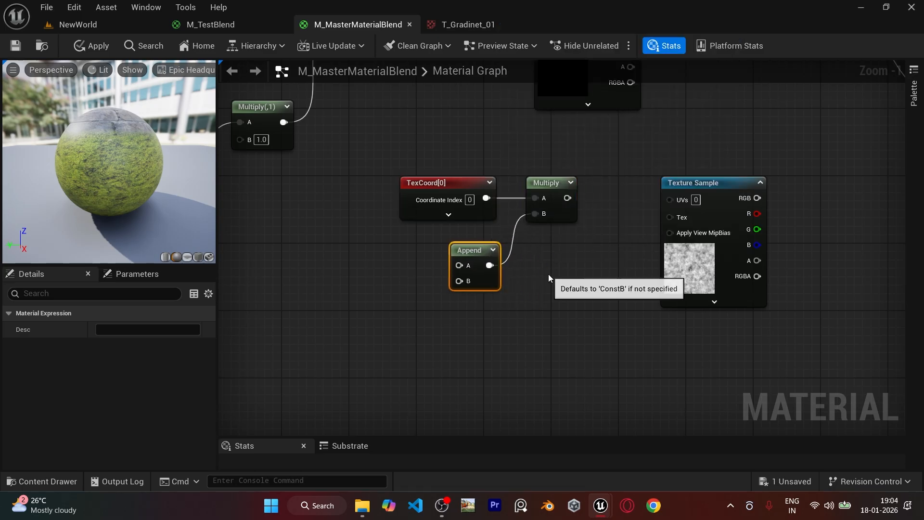
{"action": "right_click_drag", "start_coordinate": [548, 273], "coordinate": [679, 274]}
{"action": "key", "text": "1"}
{"action": "left_click", "coordinate": [484, 252]}
{"action": "right_click", "coordinate": [507, 259]}
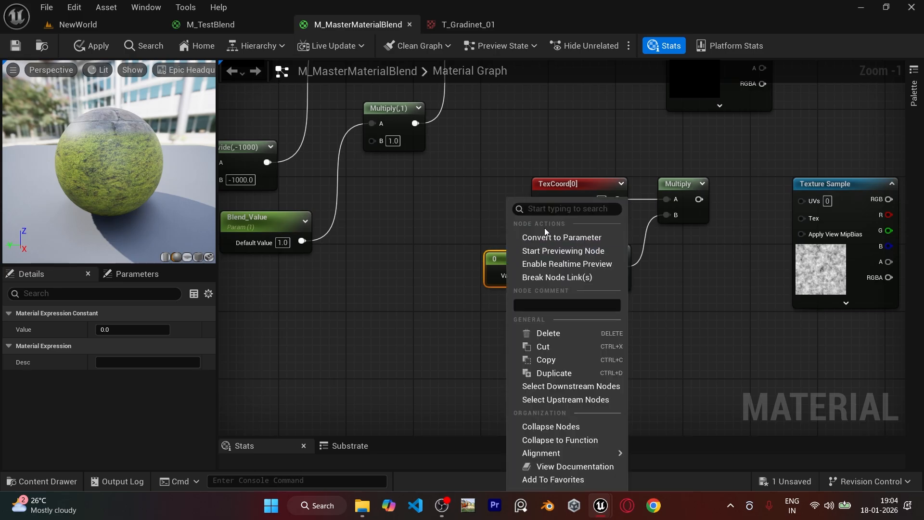
{"action": "left_click", "coordinate": [549, 235]}
{"action": "type", "text": "U_Tiling"}
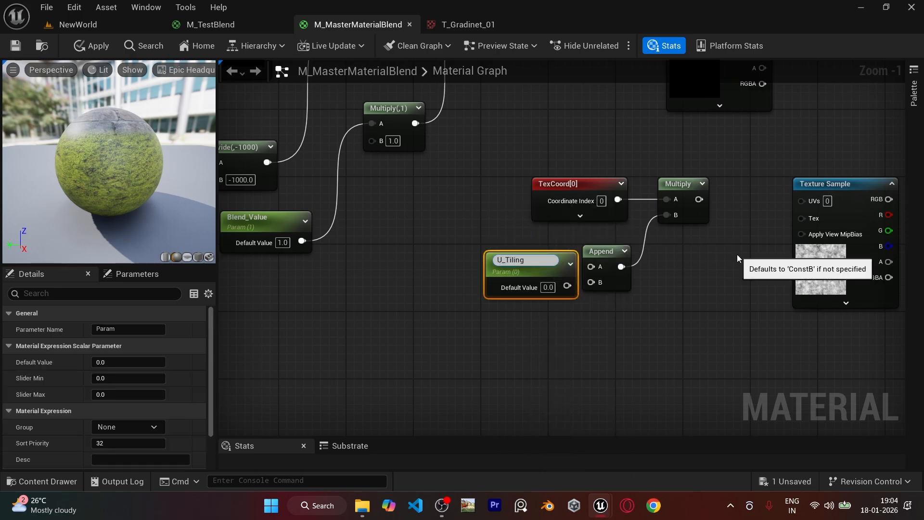
{"action": "key", "text": "Return"}
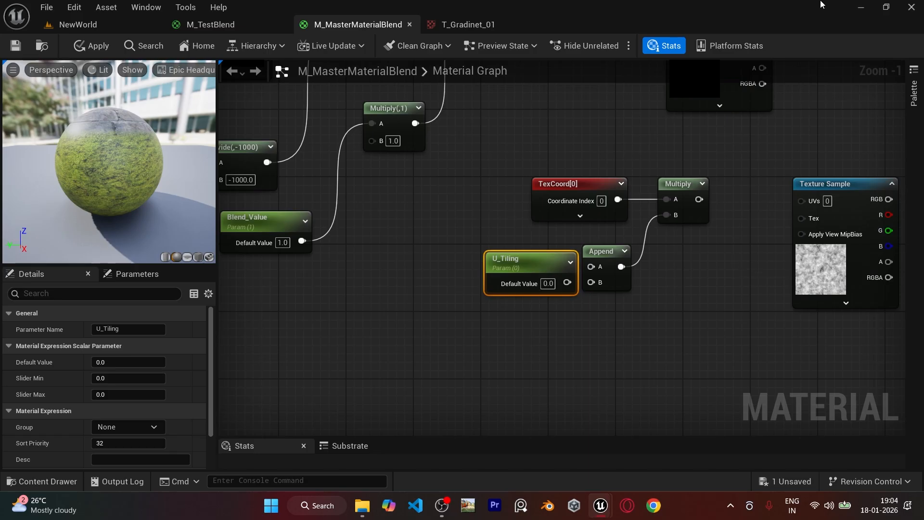
{"action": "double_click", "coordinate": [522, 264]}
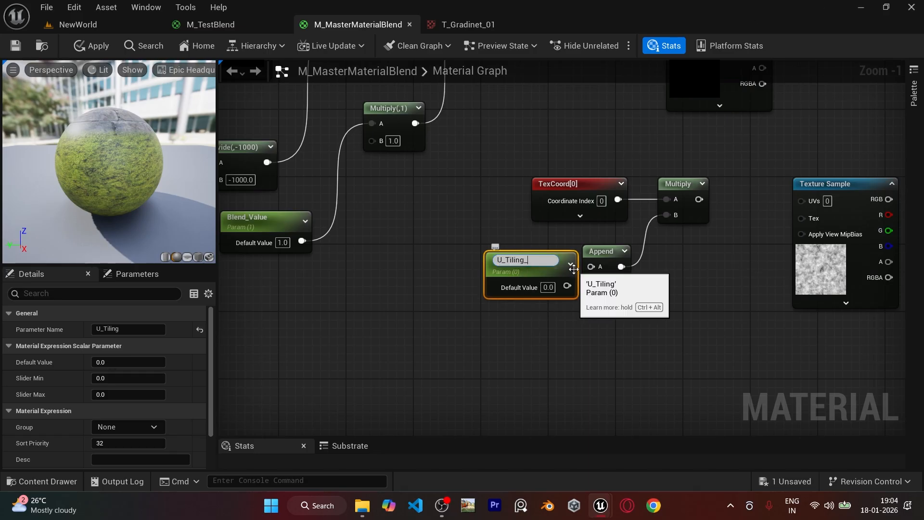
{"action": "type", "text": "_Noise"}
{"action": "key", "text": "Return"}
Connect the U_Tiling_Noise parameter to the Append node's A input and set its default value to 1.
{"action": "left_click_drag", "start_coordinate": [534, 265], "coordinate": [590, 268]}
{"action": "double_click", "coordinate": [518, 284]}
{"action": "type", "text": "1"}
{"action": "key", "text": "Return"}
Duplicate the U_Tiling_Noise parameter as V_Tiling_Noise and connect the copy to the Append node's B input.
{"action": "left_click", "coordinate": [494, 269]}
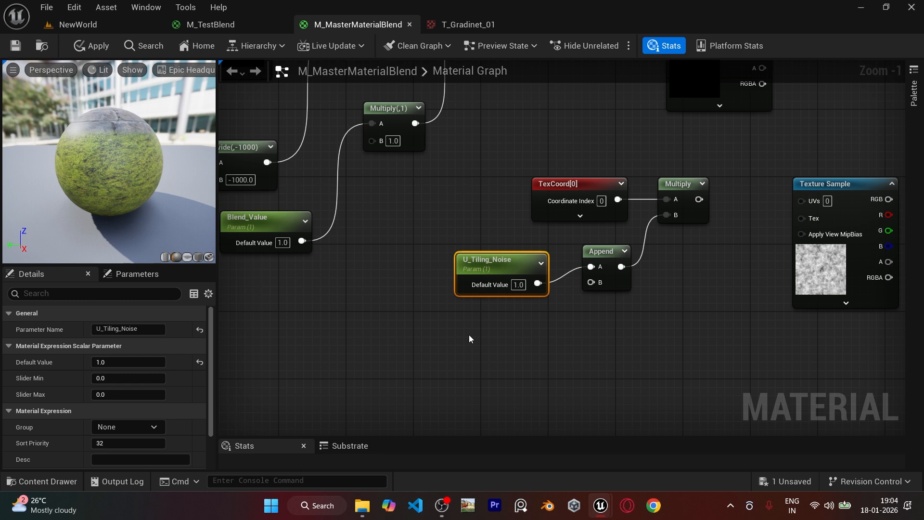
{"action": "key", "text": "ctrl+d"}
{"action": "left_click_drag", "start_coordinate": [498, 335], "coordinate": [490, 319]}
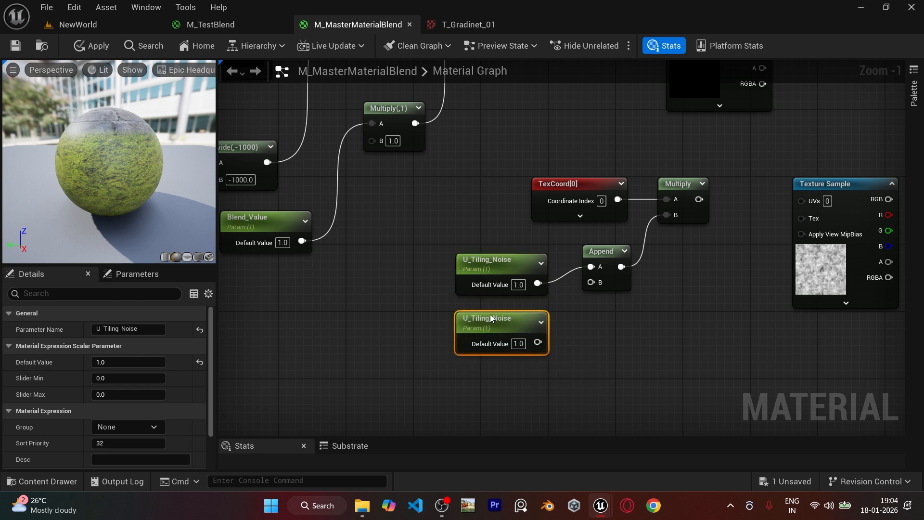
{"action": "double_click", "coordinate": [490, 318]}
{"action": "left_click", "coordinate": [476, 320]}
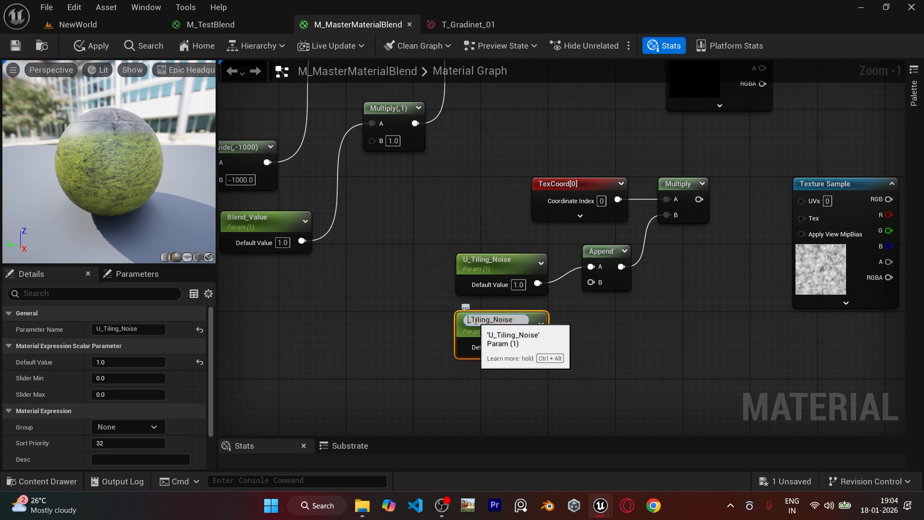
{"action": "type", "text": "V"}
{"action": "key", "text": "Return"}
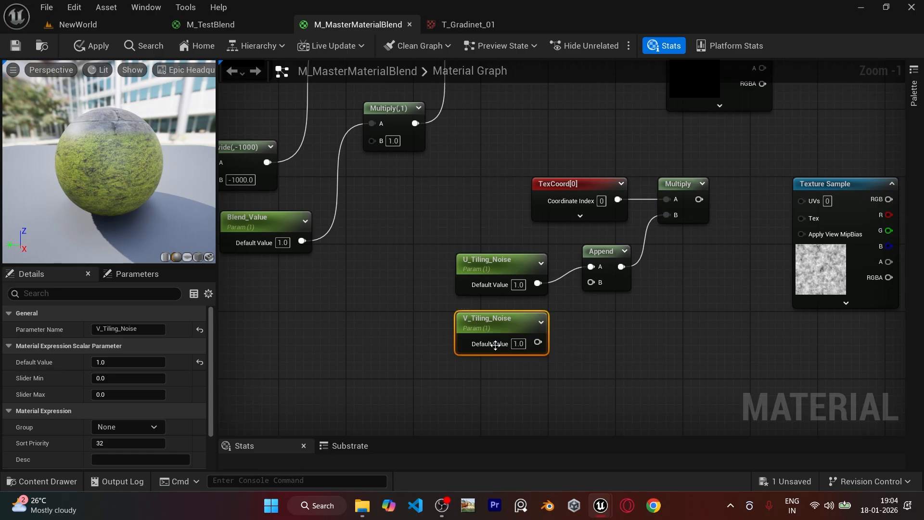
{"action": "left_click_drag", "start_coordinate": [537, 341], "coordinate": [591, 282]}
Connect the TexCoord's Multiply output to the UVs input of the Perlin noise Texture Sample and align the nodes.
{"action": "right_click_drag", "start_coordinate": [708, 278], "coordinate": [497, 299]}
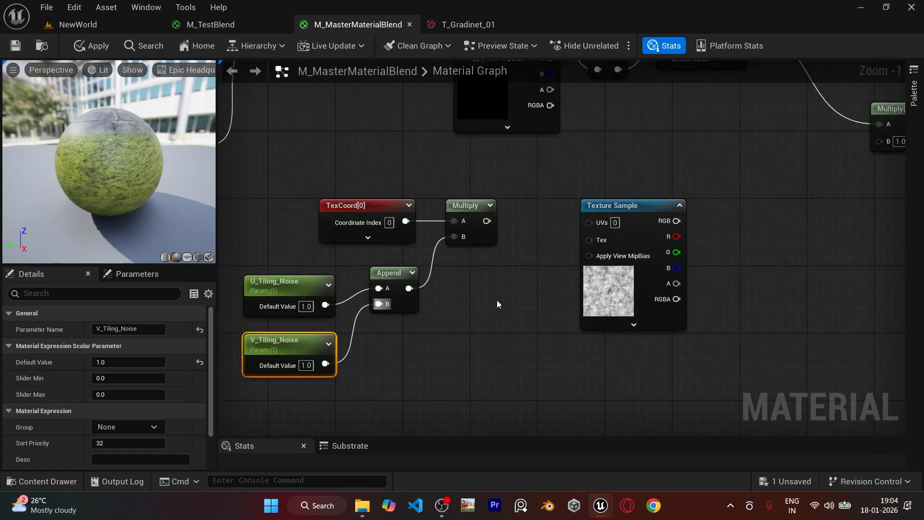
{"action": "left_click_drag", "start_coordinate": [487, 221], "coordinate": [589, 222]}
{"action": "left_click_drag", "start_coordinate": [643, 213], "coordinate": [625, 208]}
{"action": "right_click_drag", "start_coordinate": [729, 239], "coordinate": [722, 218]}
{"action": "scroll", "coordinate": [545, 229], "scroll_direction": "down", "scroll_amount": 3}
{"action": "left_click_drag", "start_coordinate": [445, 196], "coordinate": [651, 306]}
{"action": "scroll", "coordinate": [720, 253], "scroll_direction": "up", "scroll_amount": 5}
{"action": "right_click_drag", "start_coordinate": [625, 241], "coordinate": [554, 262]}
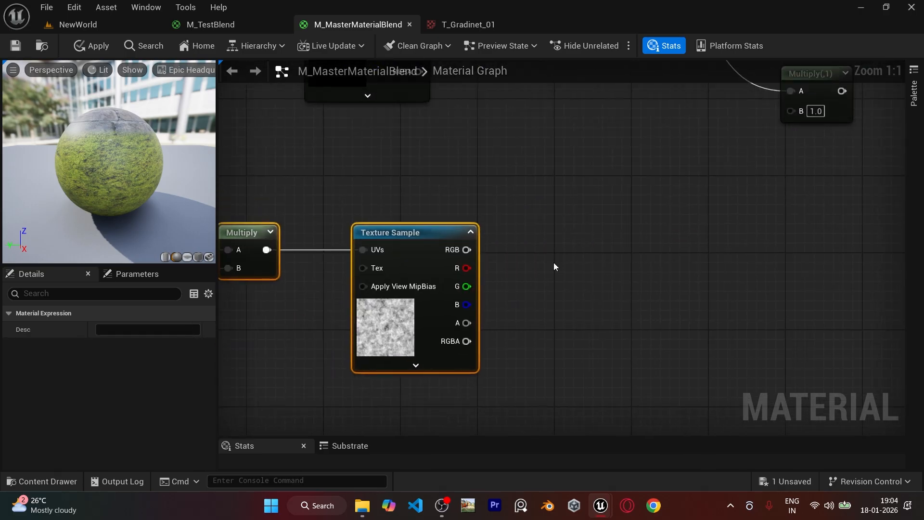
Add a SmoothStep node and feed the noise Texture Sample's R output into its Value input.
{"action": "right_click_drag", "start_coordinate": [452, 143], "coordinate": [402, 144]}
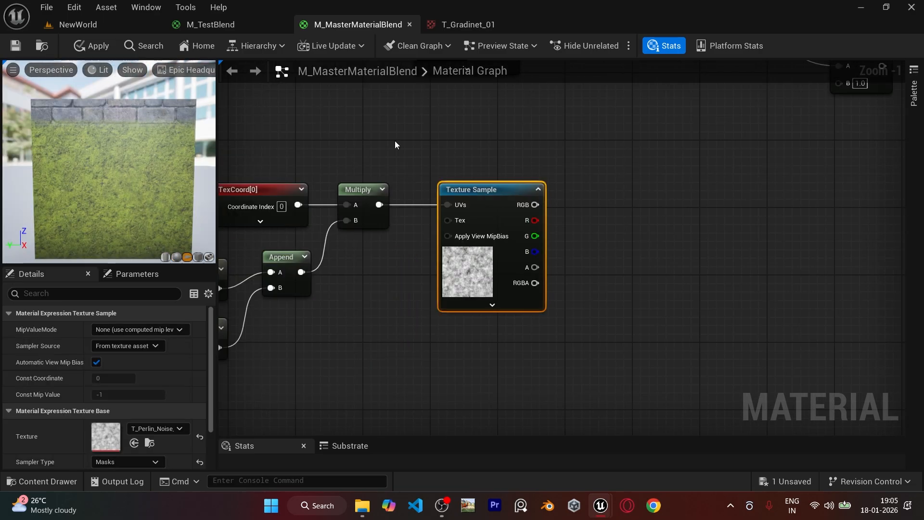
{"action": "left_click_drag", "start_coordinate": [425, 144], "coordinate": [559, 355]}
{"action": "right_click_drag", "start_coordinate": [568, 233], "coordinate": [504, 242]}
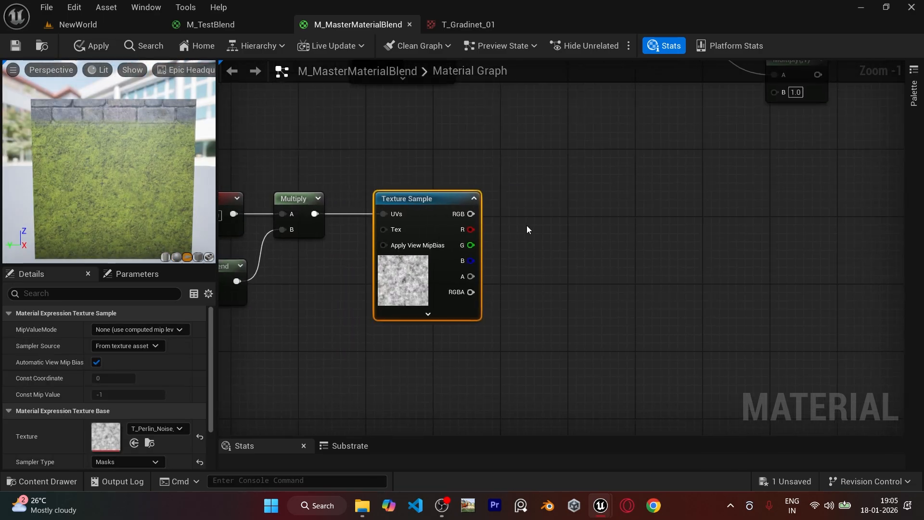
{"action": "right_click", "coordinate": [596, 199]}
{"action": "type", "text": "smo"}
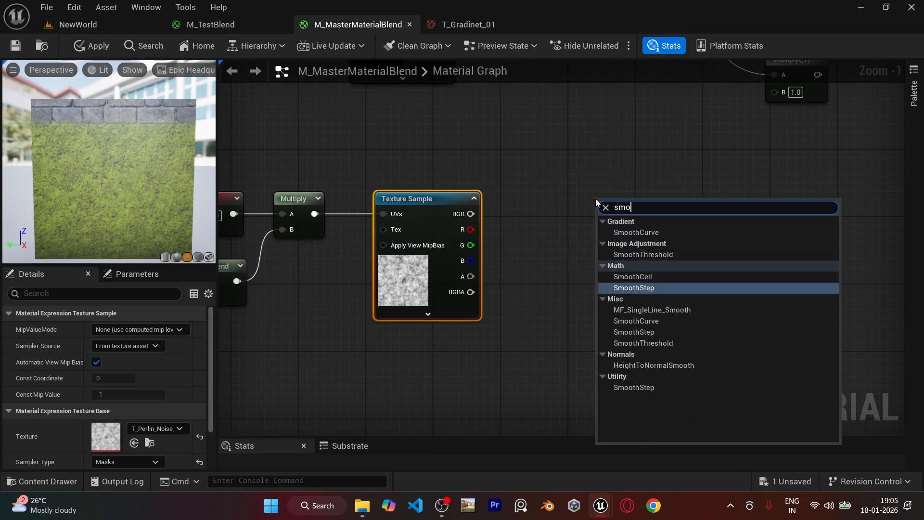
{"action": "type", "text": "othstep"}
{"action": "key", "text": "Return"}
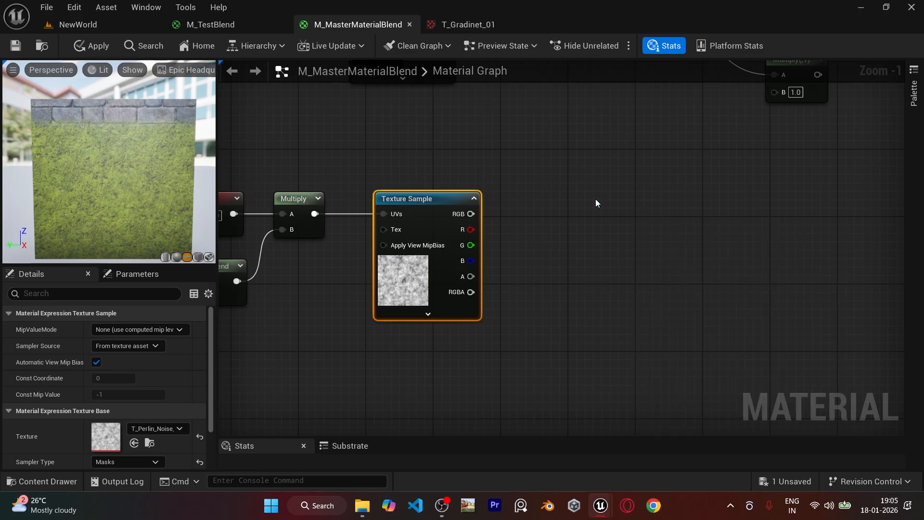
{"action": "left_click_drag", "start_coordinate": [625, 204], "coordinate": [573, 172]}
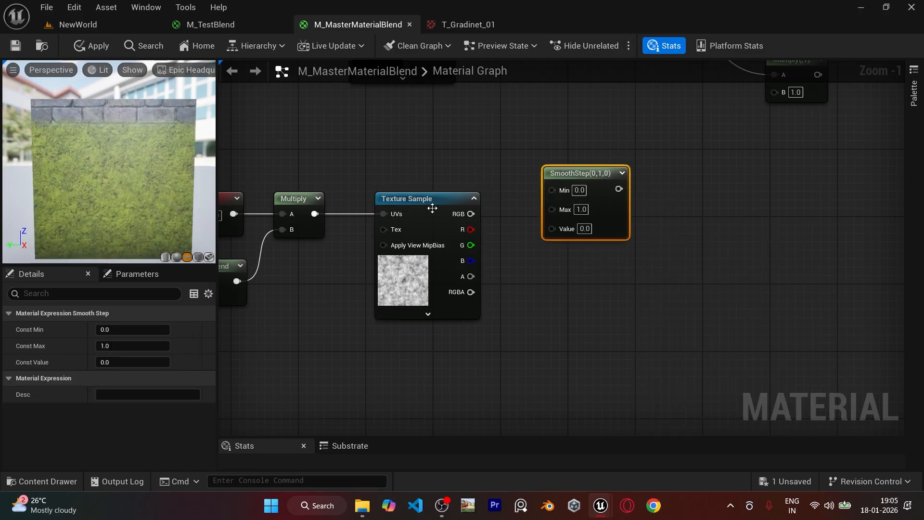
{"action": "left_click_drag", "start_coordinate": [469, 230], "coordinate": [554, 228]}
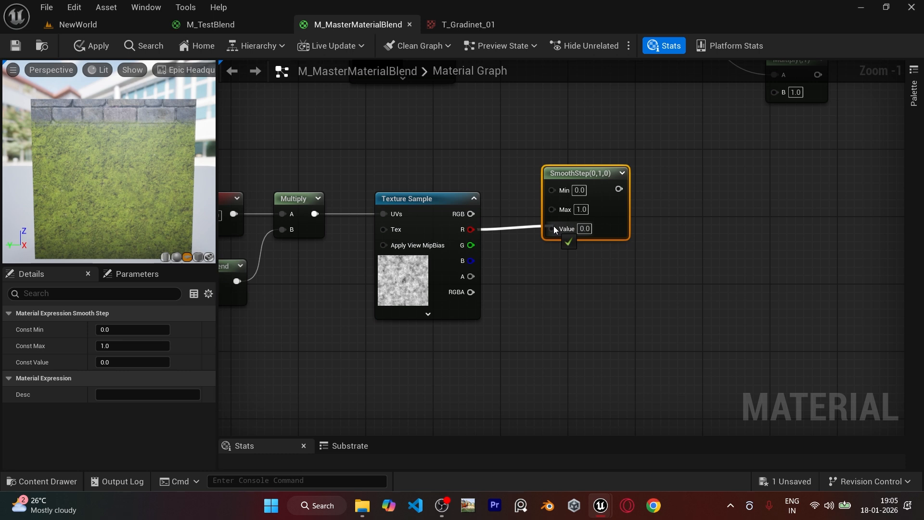
Add a scalar parameter named Min above the noise Texture Sample, near the SmoothStep node.
{"action": "right_click_drag", "start_coordinate": [533, 157], "coordinate": [531, 202]}
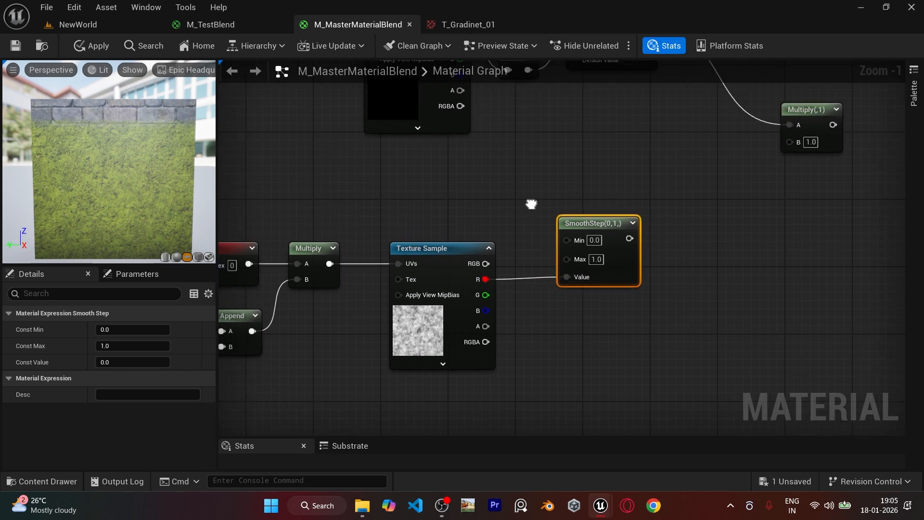
{"action": "key", "text": "1"}
{"action": "left_click", "coordinate": [499, 177]}
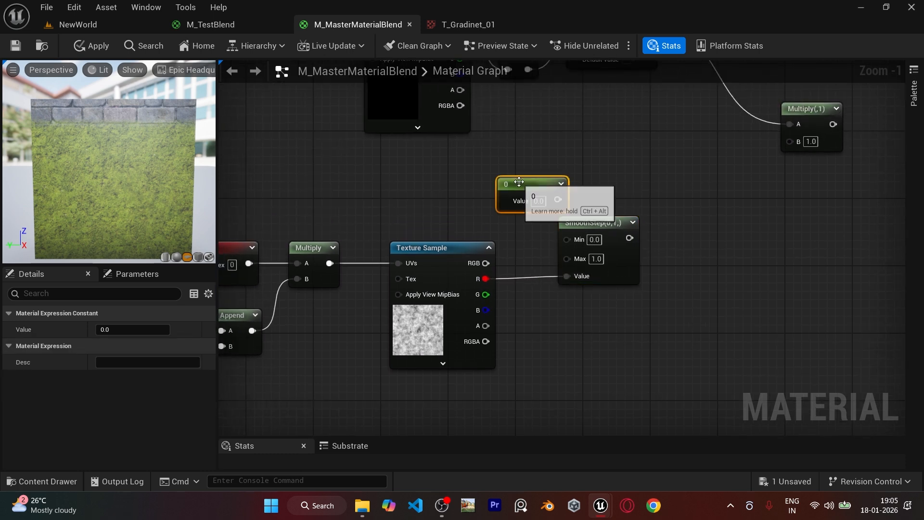
{"action": "left_click_drag", "start_coordinate": [522, 183], "coordinate": [482, 171]}
{"action": "right_click", "coordinate": [482, 171]}
{"action": "left_click", "coordinate": [524, 210]}
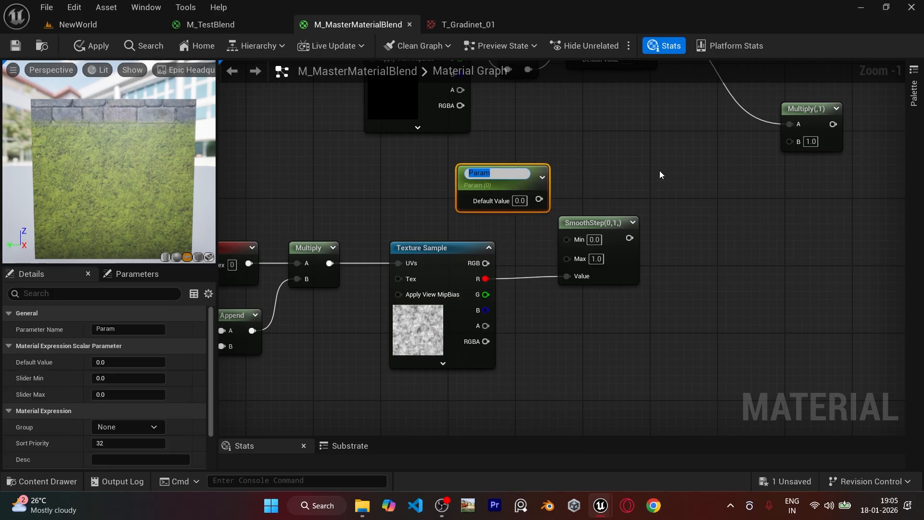
{"action": "type", "text": "Min"}
{"action": "key", "text": "Return"}
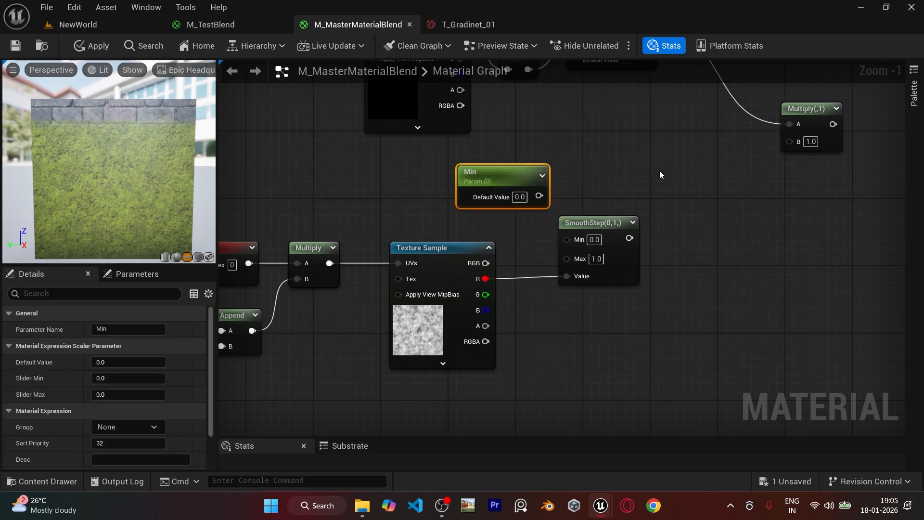
Duplicate the Min parameter as Max and set the copy's default value to 1.
{"action": "left_click_drag", "start_coordinate": [490, 189], "coordinate": [502, 206]}
{"action": "key", "text": "ctrl+d"}
{"action": "double_click", "coordinate": [502, 206]}
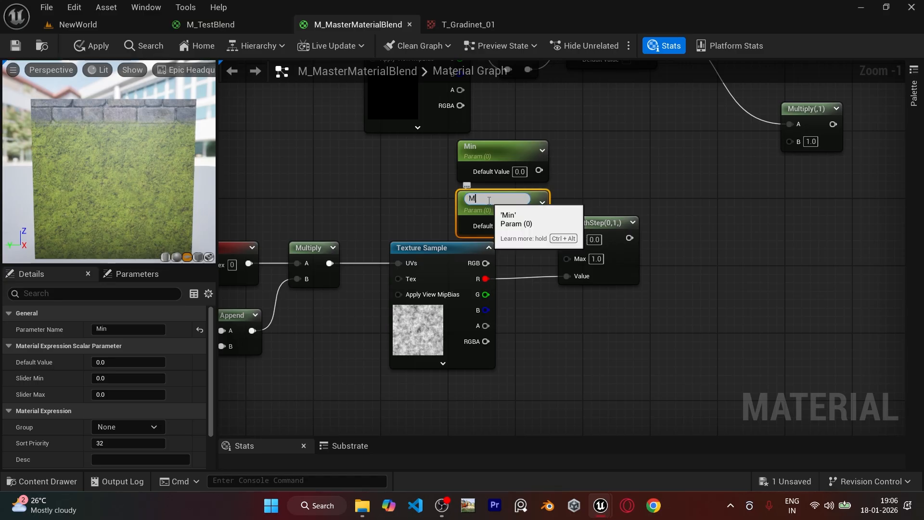
{"action": "key", "text": "Return"}
{"action": "left_click", "coordinate": [520, 222]}
{"action": "type", "text": "1"}
{"action": "key", "text": "Return"}
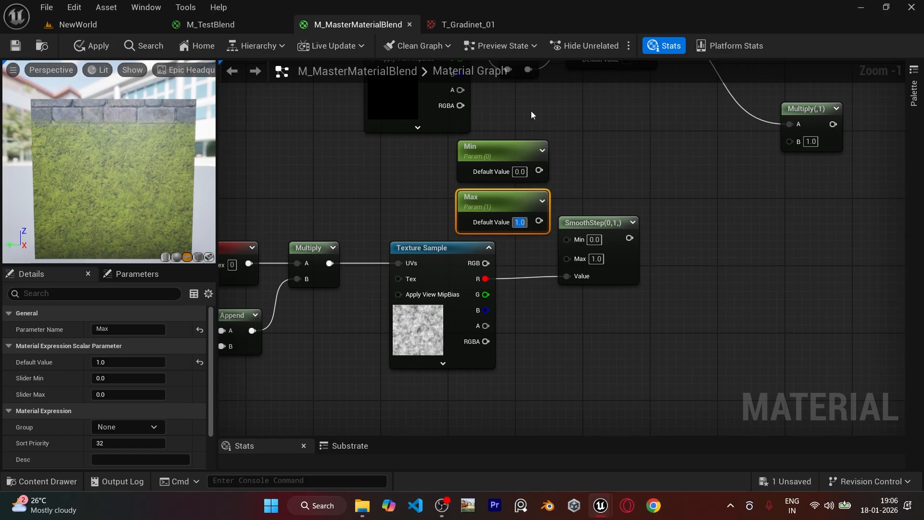
Wire the Min and Max parameters into SmoothStep's matching inputs and feed its output into a new Multiply node's A input.
{"action": "left_click_drag", "start_coordinate": [567, 258], "coordinate": [539, 221]}
{"action": "left_click_drag", "start_coordinate": [539, 171], "coordinate": [584, 236]}
{"action": "right_click_drag", "start_coordinate": [694, 244], "coordinate": [552, 221]}
{"action": "key", "text": "m"}
{"action": "left_click", "coordinate": [570, 224]}
{"action": "left_click_drag", "start_coordinate": [470, 224], "coordinate": [544, 213]}
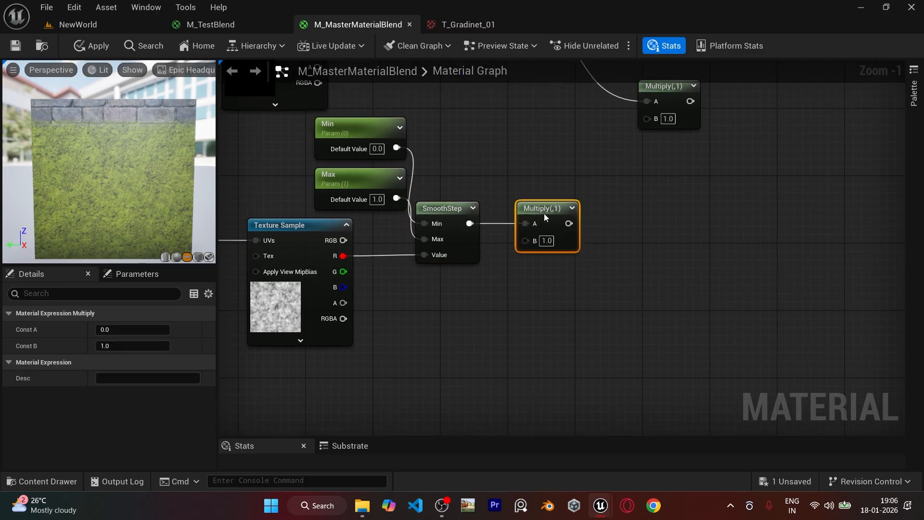
Add a scalar parameter named Noise_Intnsity below the Multiply node that follows SmoothStep.
{"action": "right_click_drag", "start_coordinate": [521, 290], "coordinate": [608, 273]}
{"action": "key", "text": "1"}
{"action": "left_click", "coordinate": [550, 265]}
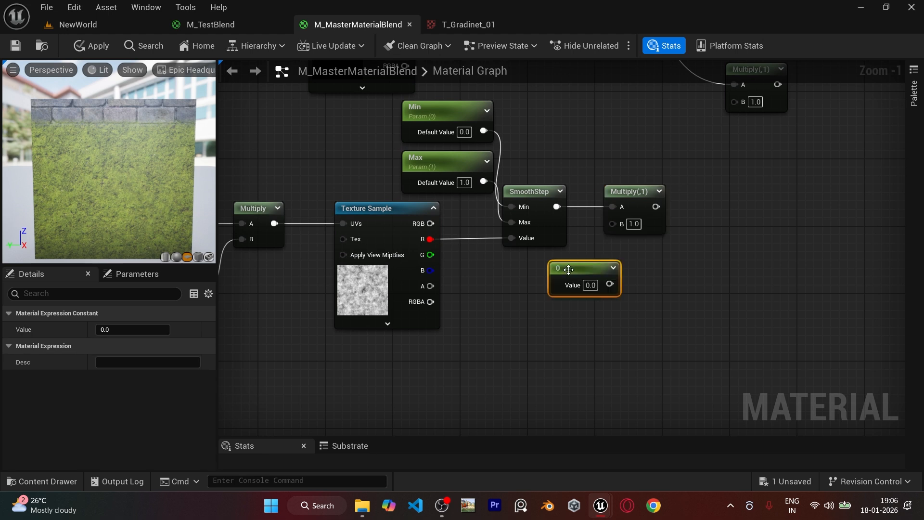
{"action": "right_click", "coordinate": [570, 270]}
{"action": "left_click", "coordinate": [741, 252]}
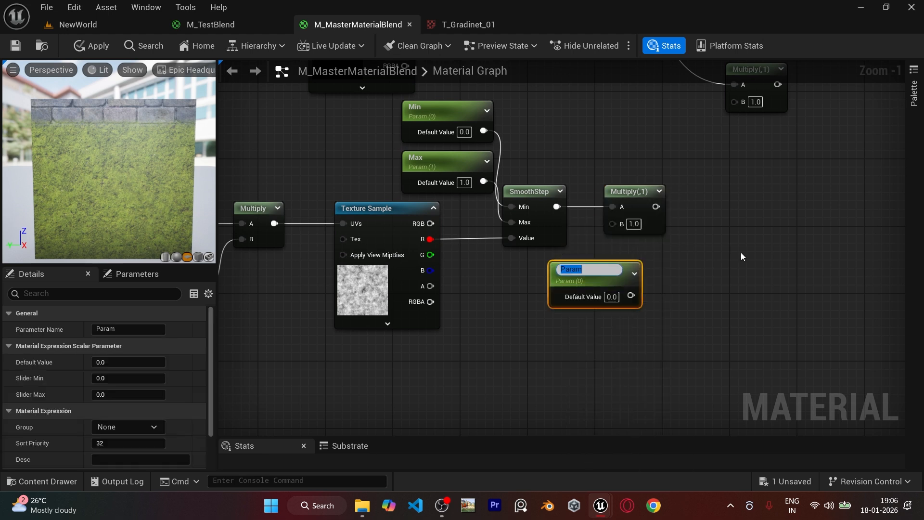
{"action": "type", "text": "Blend_Intens"}
{"action": "key", "text": "BackSpace"}
{"action": "key", "text": "BackSpace"}
{"action": "key", "text": "BackSpace"}
{"action": "key", "text": "BackSpace"}
{"action": "key", "text": "BackSpace"}
{"action": "key", "text": "BackSpace"}
{"action": "key", "text": "BackSpace"}
{"action": "key", "text": "BackSpace"}
{"action": "type", "text": "Noise_Intnsity"}
{"action": "key", "text": "Return"}
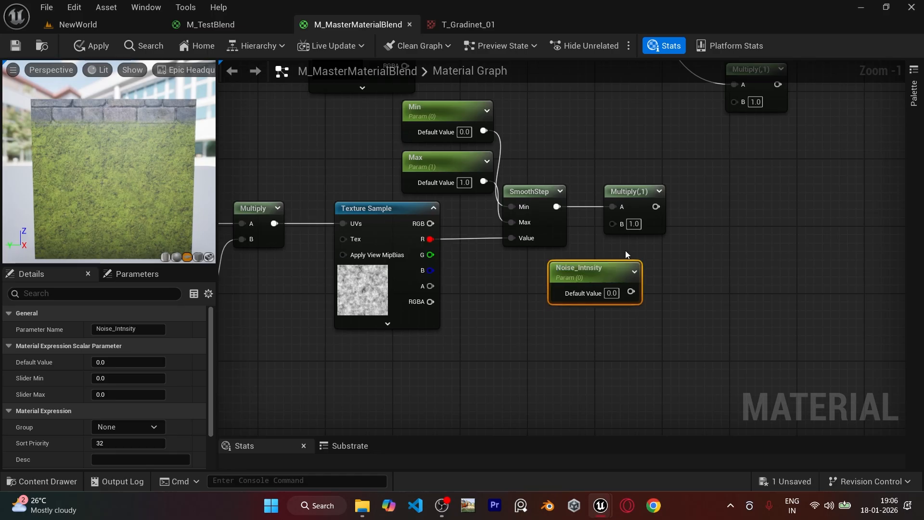
Set the Noise_Intnsity default value to 1 and connect it to the B input of SmoothStep's Multiply.
{"action": "left_click", "coordinate": [611, 292]}
{"action": "type", "text": "1"}
{"action": "key", "text": "Return"}
{"action": "left_click", "coordinate": [674, 255]}
{"action": "left_click_drag", "start_coordinate": [604, 282], "coordinate": [611, 222]}
Move all the noise nodes away from the gradient nodes and group them in a comment named Noise_Logic.
{"action": "scroll", "coordinate": [719, 252], "scroll_direction": "down", "scroll_amount": 4}
{"action": "left_click_drag", "start_coordinate": [726, 353], "coordinate": [448, 195]}
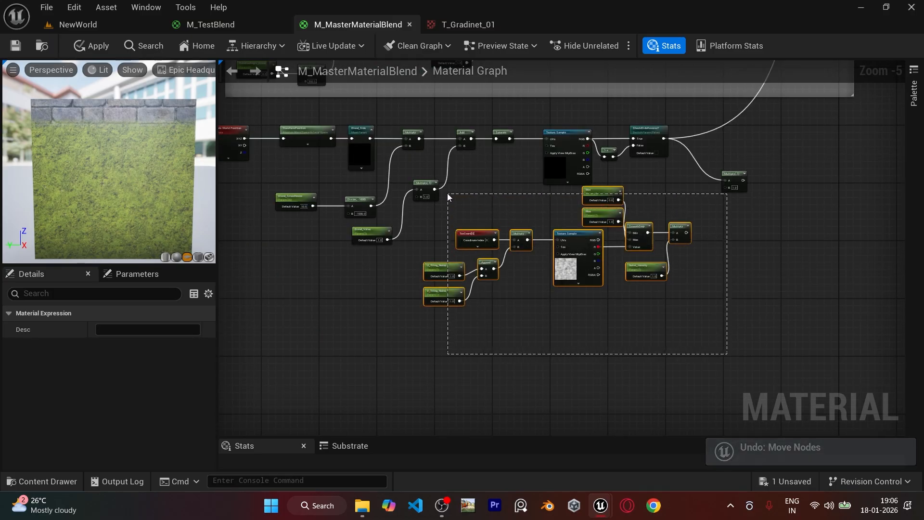
{"action": "left_click_drag", "start_coordinate": [605, 193], "coordinate": [559, 236]}
{"action": "scroll", "coordinate": [647, 270], "scroll_direction": "up", "scroll_amount": 2}
{"action": "scroll", "coordinate": [641, 308], "scroll_direction": "down", "scroll_amount": 1}
{"action": "right_click_drag", "start_coordinate": [641, 310], "coordinate": [734, 251]}
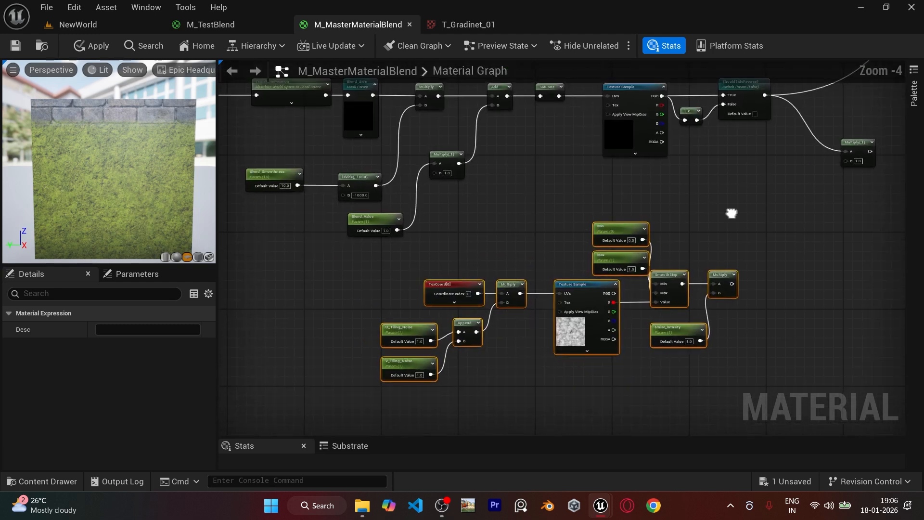
{"action": "key", "text": "c"}
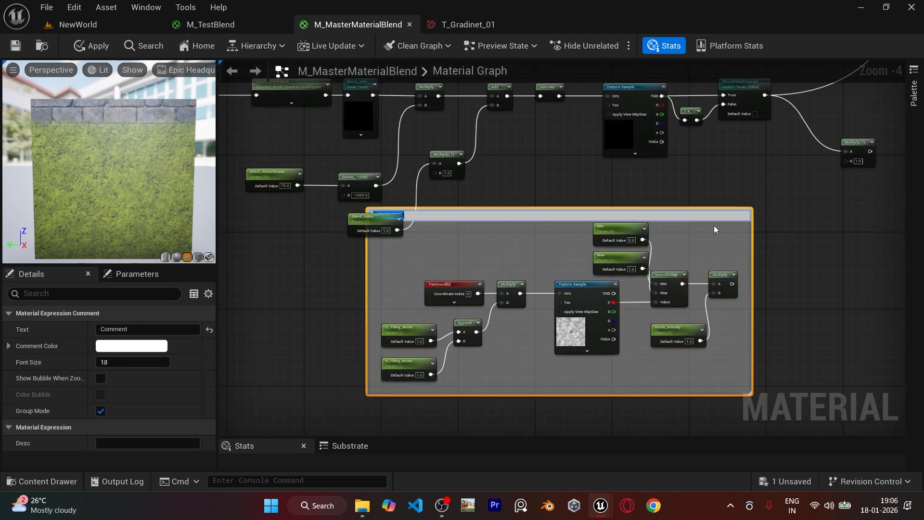
{"action": "type", "text": "Noise_Logic"}
{"action": "key", "text": "Return"}
Move the Noise_Logic group further below the gradient nodes and connect its output to the B input of the Multiply after ShouldSideReverse?
{"action": "left_click_drag", "start_coordinate": [473, 217], "coordinate": [453, 318]}
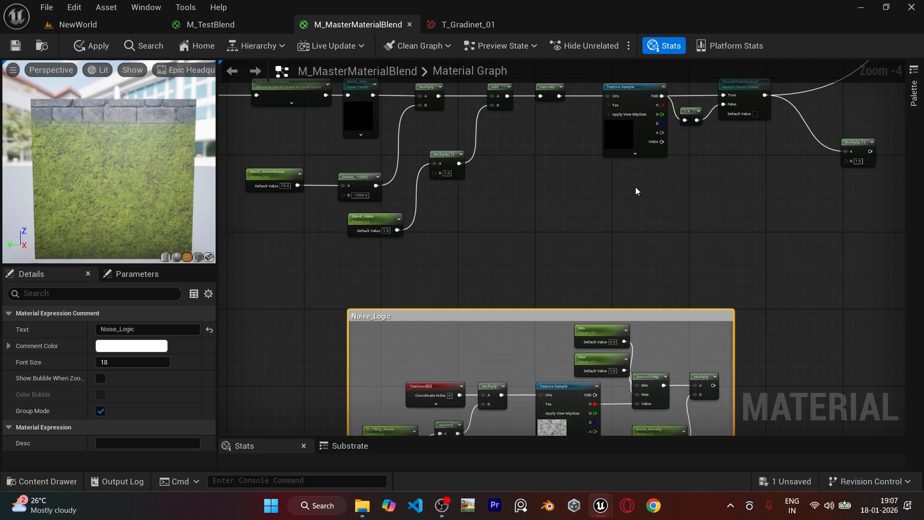
{"action": "scroll", "coordinate": [635, 191], "scroll_direction": "down", "scroll_amount": 2}
{"action": "scroll", "coordinate": [569, 207], "scroll_direction": "up", "scroll_amount": 5}
{"action": "left_click_drag", "start_coordinate": [547, 332], "coordinate": [780, 204]}
Group the gradient nodes through the ShouldSideReverse? switch in a comment named Gradient_Logic.
{"action": "scroll", "coordinate": [561, 211], "scroll_direction": "down", "scroll_amount": 5}
{"action": "right_click_drag", "start_coordinate": [561, 212], "coordinate": [615, 221]}
{"action": "left_click_drag", "start_coordinate": [383, 164], "coordinate": [744, 240]}
{"action": "left_click_drag", "start_coordinate": [715, 179], "coordinate": [711, 188]}
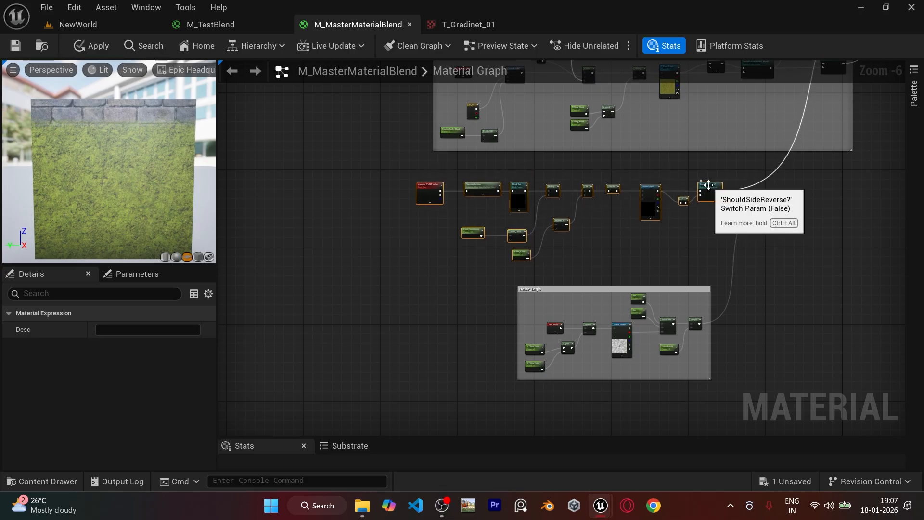
{"action": "key", "text": "c"}
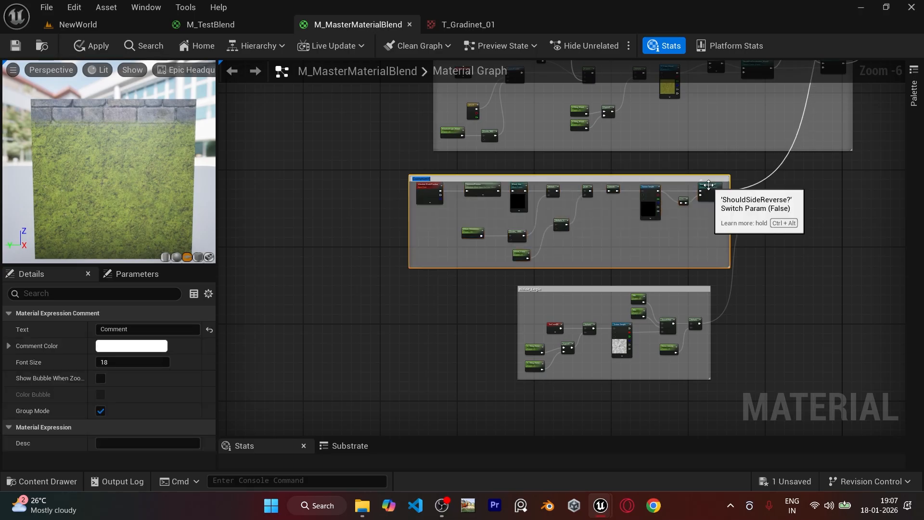
{"action": "type", "text": "Gradient_Logic"}
{"action": "key", "text": "Return"}
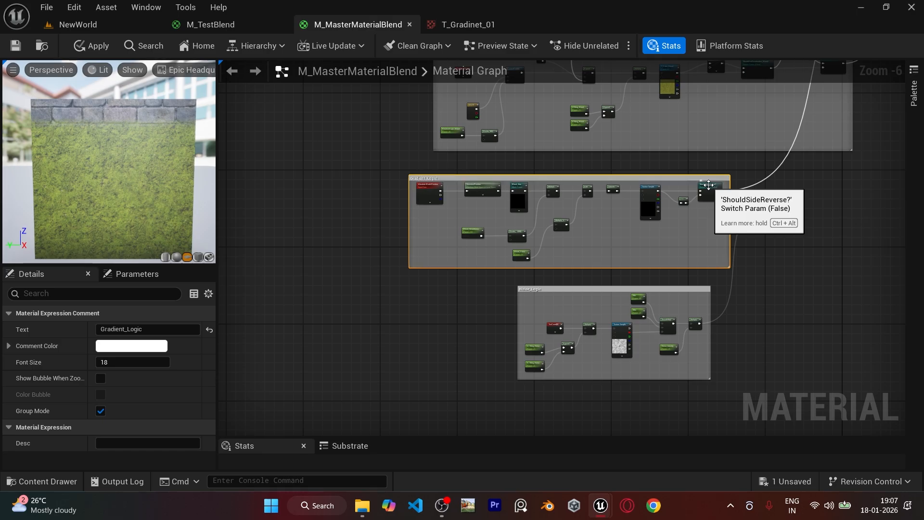
{"action": "scroll", "coordinate": [750, 198], "scroll_direction": "up", "scroll_amount": 5}
{"action": "right_click_drag", "start_coordinate": [755, 174], "coordinate": [631, 297]}
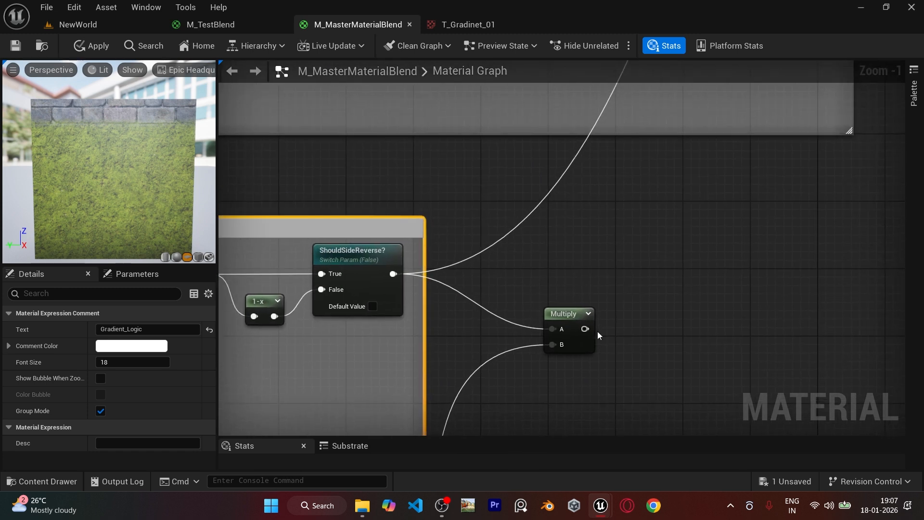
Connect the output of the Multiply combining gradient and noise to the final Lerp's Alpha input and apply the material.
{"action": "left_click_drag", "start_coordinate": [584, 330], "coordinate": [824, 210]}
{"action": "scroll", "coordinate": [817, 269], "scroll_direction": "down", "scroll_amount": 7}
{"action": "scroll", "coordinate": [460, 143], "scroll_direction": "up", "scroll_amount": 2}
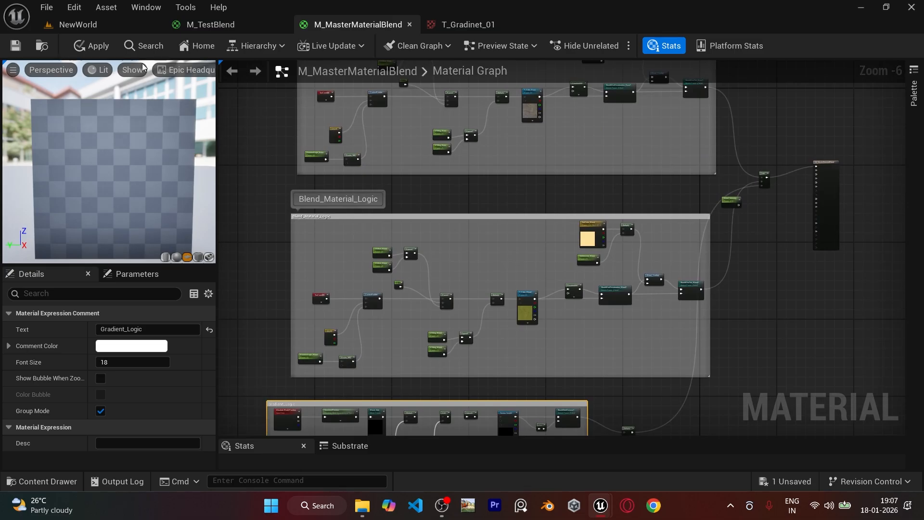
{"action": "left_click", "coordinate": [103, 49]}
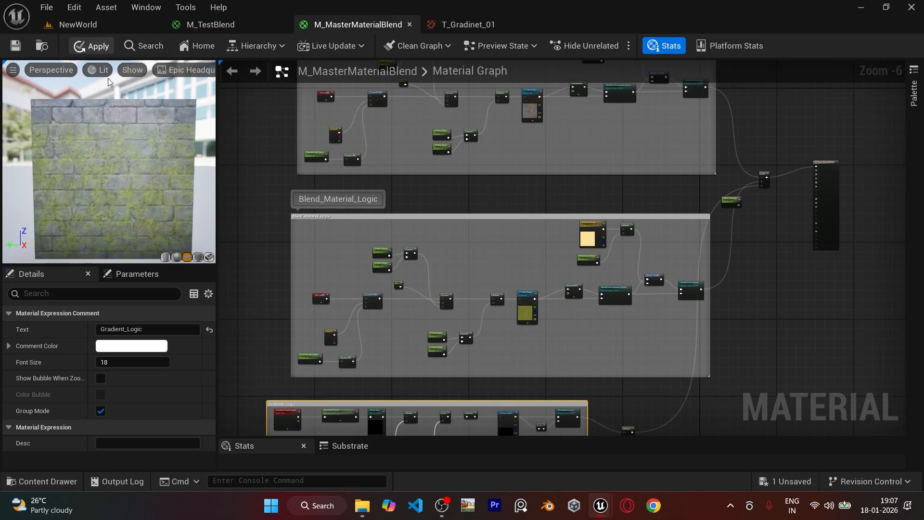
Return to the NewWorld level and set Blend_Value to 0.1488 in the M_MasterMaterialBlend material instance.
{"action": "left_click", "coordinate": [85, 25]}
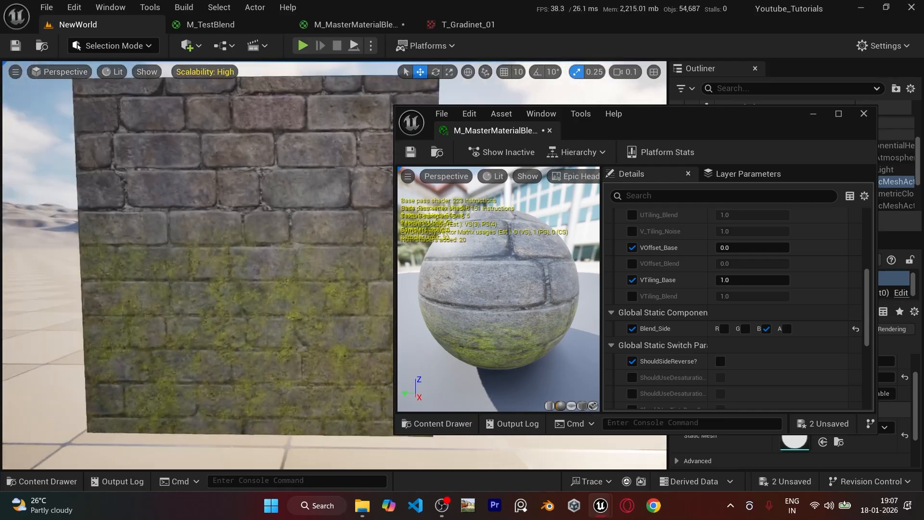
{"action": "scroll", "coordinate": [657, 332], "scroll_direction": "up", "scroll_amount": 5}
{"action": "scroll", "coordinate": [657, 328], "scroll_direction": "up", "scroll_amount": 3}
{"action": "left_click_drag", "start_coordinate": [751, 264], "coordinate": [728, 264]}
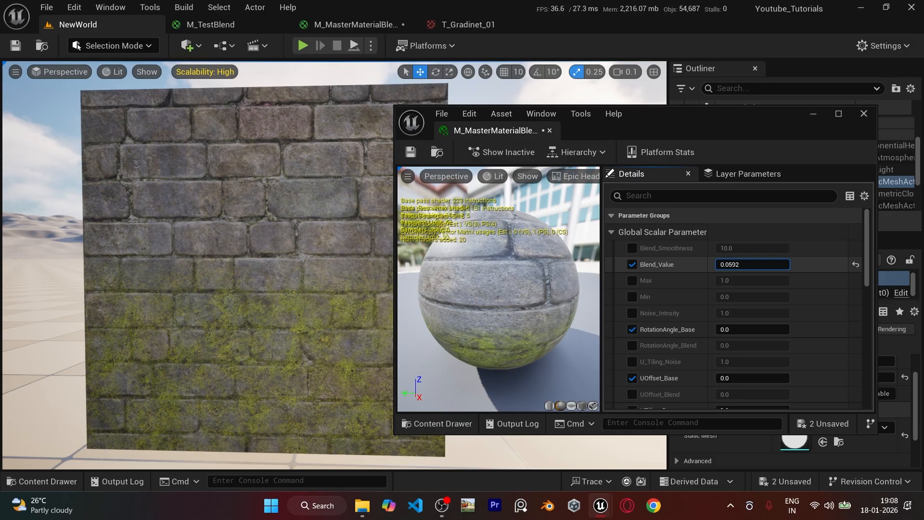
{"action": "scroll", "coordinate": [317, 323], "scroll_direction": "up", "scroll_amount": 5}
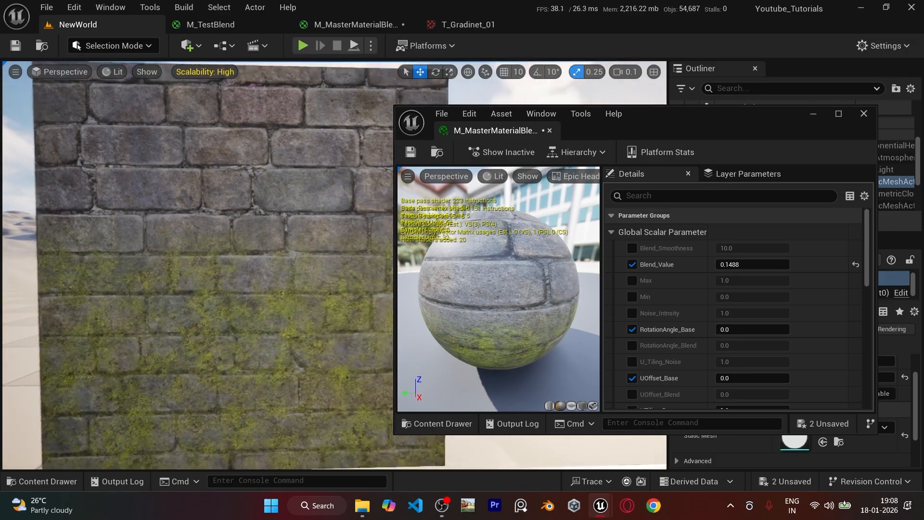
{"action": "mouse_move", "coordinate": [220, 320]}
{"action": "right_mouse_down"}
{"action": "mouse_move", "coordinate": [192, 332]}
{"action": "mouse_move", "coordinate": [195, 344]}
{"action": "mouse_move", "coordinate": [192, 334]}
{"action": "mouse_move", "coordinate": [214, 325]}
{"action": "right_mouse_up"}
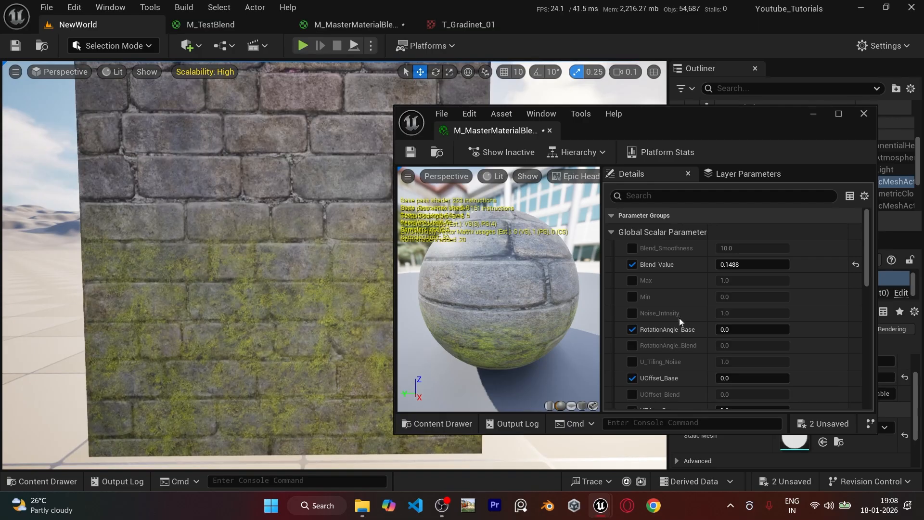
Enable the Max and Min parameter overrides in the material instance and set Min to -0.431753.
{"action": "left_click", "coordinate": [632, 280]}
{"action": "left_click", "coordinate": [632, 296]}
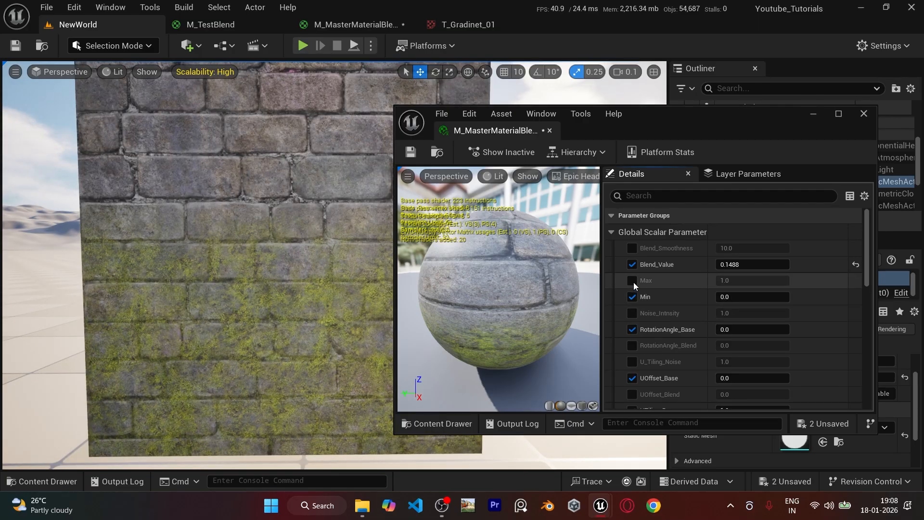
{"action": "left_click_drag", "start_coordinate": [752, 296], "coordinate": [730, 297]}
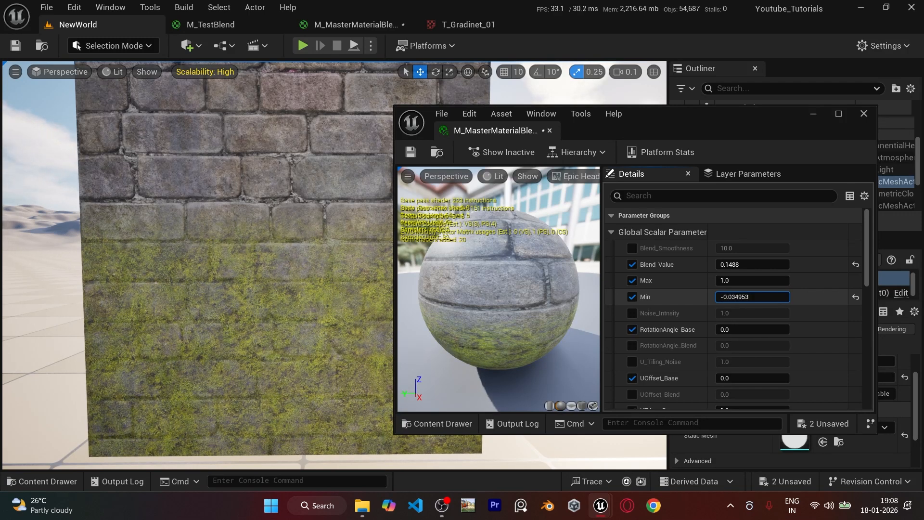
Enable the Noise_Intnsity, V_Tiling_Noise and U_Tiling_Noise parameter overrides in the material instance.
{"action": "scroll", "coordinate": [677, 319], "scroll_direction": "down", "scroll_amount": 1}
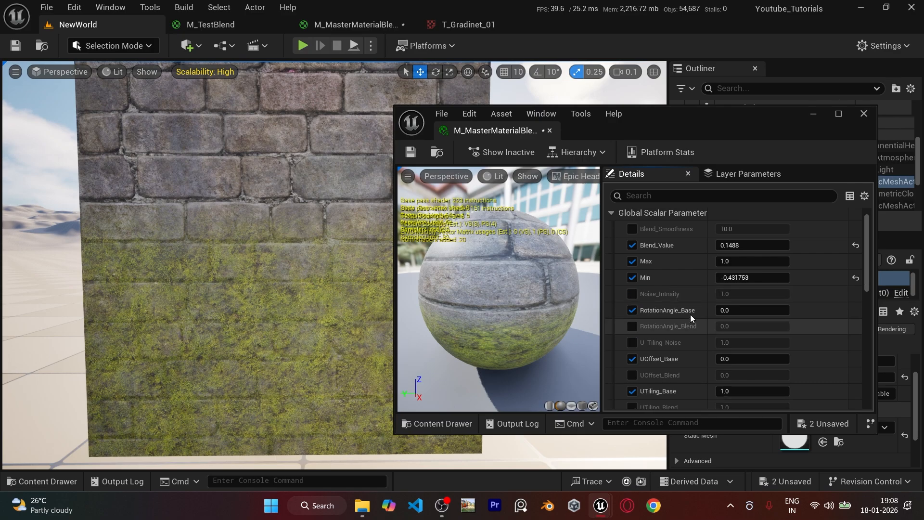
{"action": "left_click", "coordinate": [638, 295]}
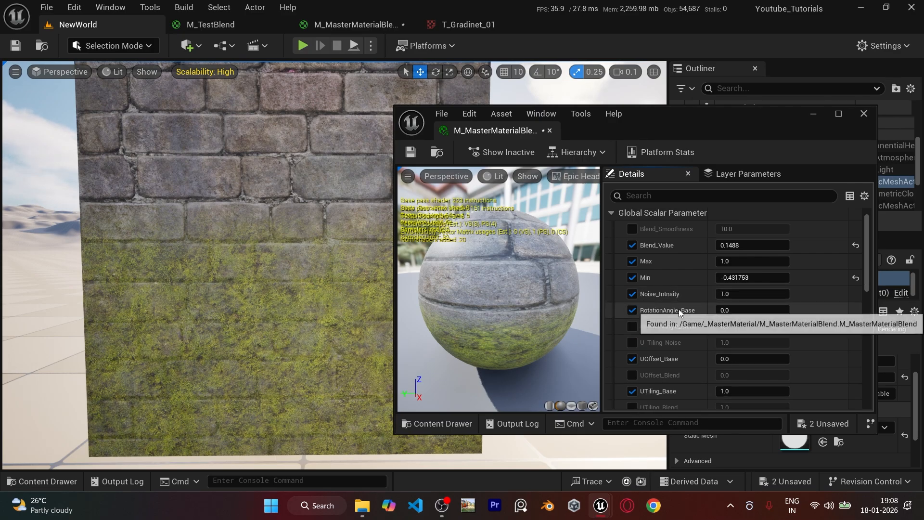
{"action": "scroll", "coordinate": [678, 308], "scroll_direction": "down", "scroll_amount": 3}
{"action": "scroll", "coordinate": [679, 308], "scroll_direction": "down", "scroll_amount": 1}
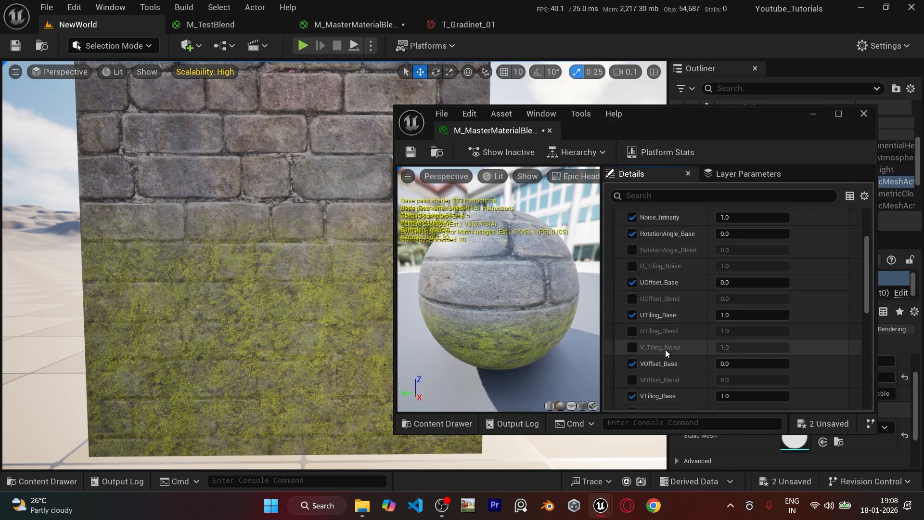
{"action": "left_click", "coordinate": [635, 347]}
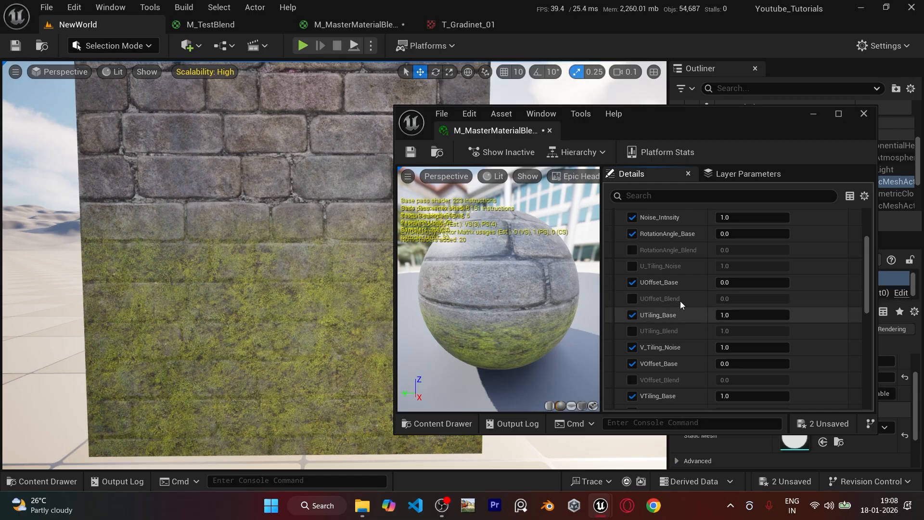
{"action": "left_click", "coordinate": [632, 265]}
Try other U_Tiling_Noise and Noise_Intnsity values, raising Noise_Intnsity to about 1.43, and reset both parameters to their defaults.
{"action": "left_click_drag", "start_coordinate": [741, 265], "coordinate": [765, 294]}
{"action": "left_click", "coordinate": [855, 267]}
{"action": "scroll", "coordinate": [793, 289], "scroll_direction": "up", "scroll_amount": 4}
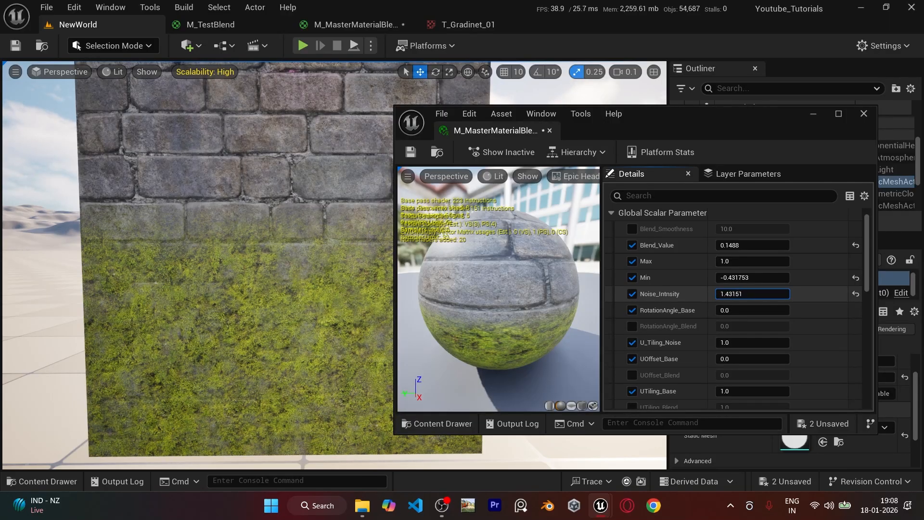
{"action": "left_click", "coordinate": [855, 294]}
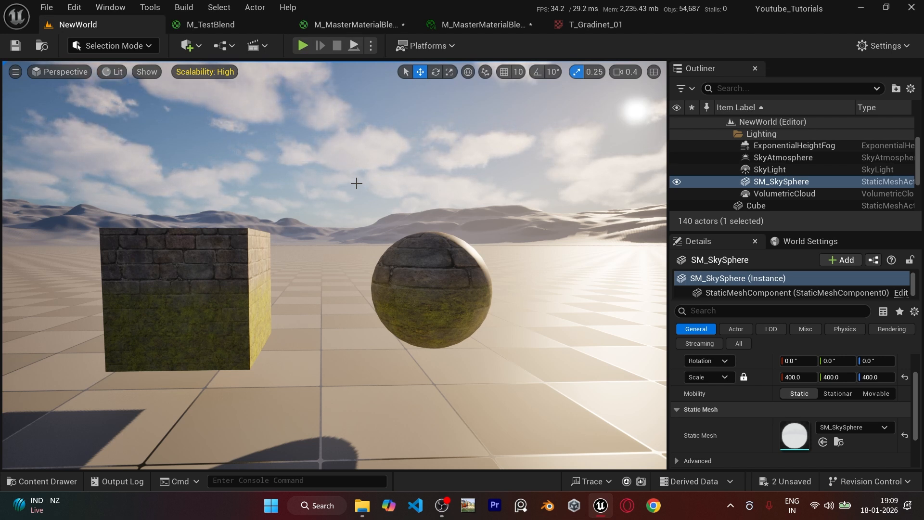
Return to the M_MasterMaterialBlend graph and examine the Lerp, the main material node and all the commented node groups.
{"action": "left_click", "coordinate": [353, 24]}
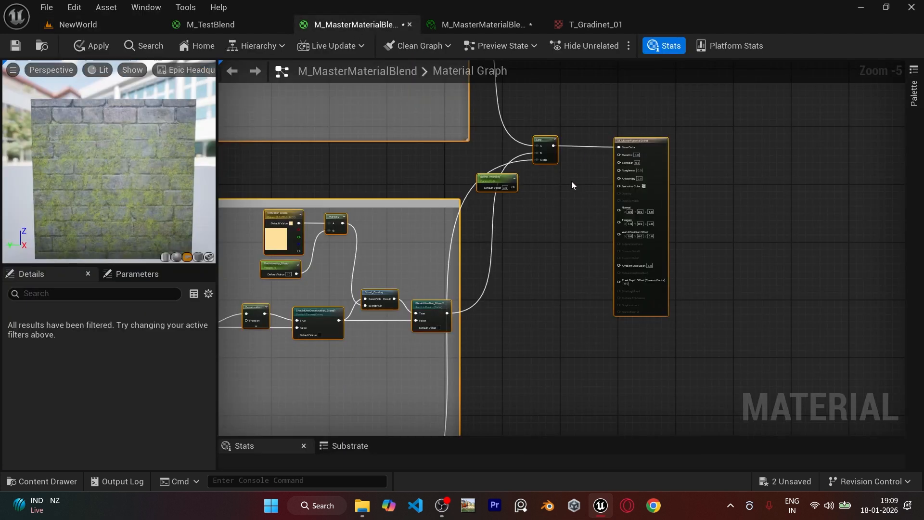
{"action": "scroll", "coordinate": [572, 185], "scroll_direction": "up", "scroll_amount": 6}
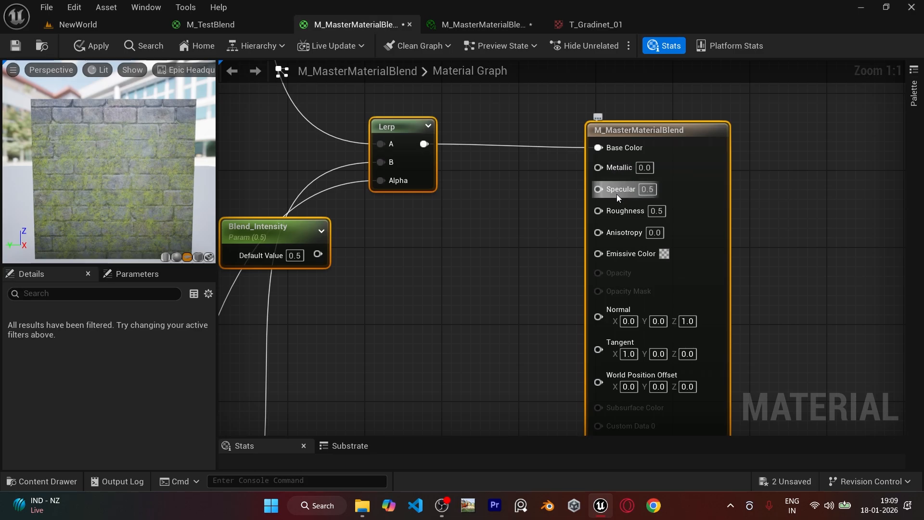
{"action": "scroll", "coordinate": [471, 222], "scroll_direction": "down", "scroll_amount": 3}
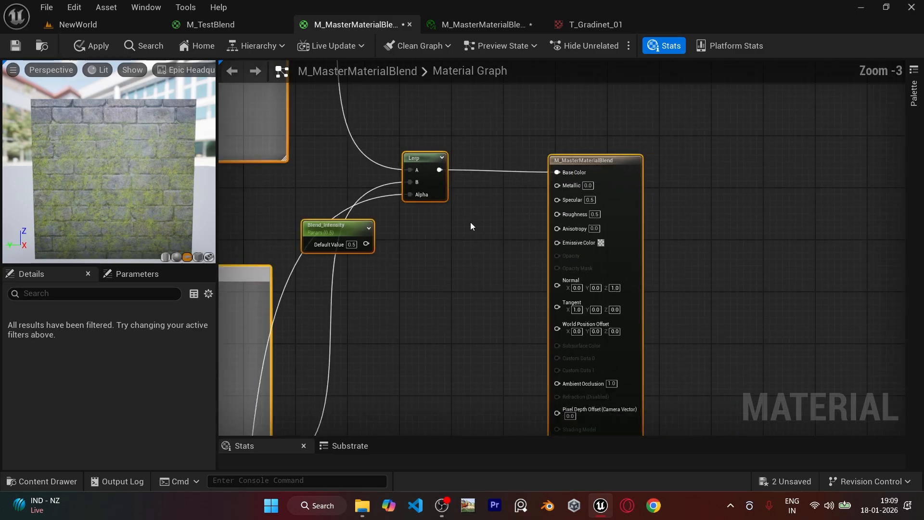
{"action": "scroll", "coordinate": [470, 222], "scroll_direction": "down", "scroll_amount": 8}
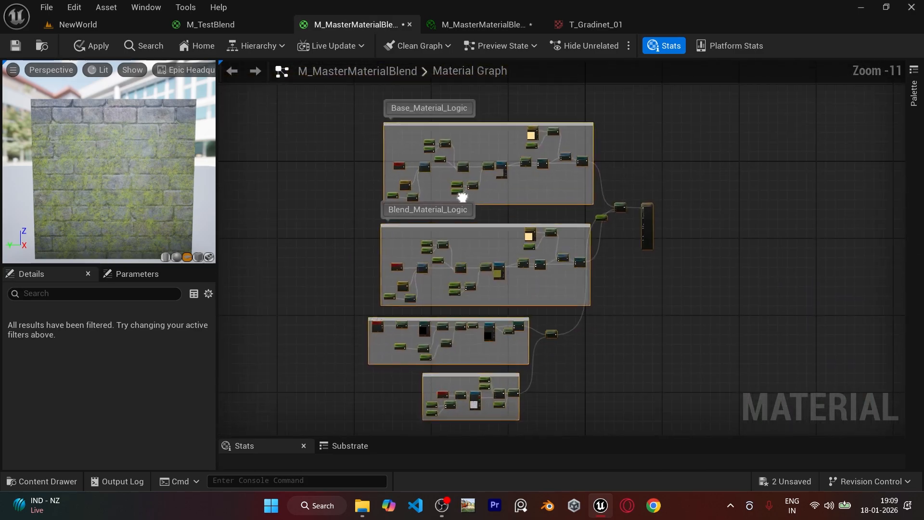
{"action": "right_click_drag", "start_coordinate": [462, 197], "coordinate": [458, 205]}
{"action": "left_click_drag", "start_coordinate": [325, 103], "coordinate": [698, 374]}
{"action": "scroll", "coordinate": [597, 250], "scroll_direction": "up", "scroll_amount": 8}
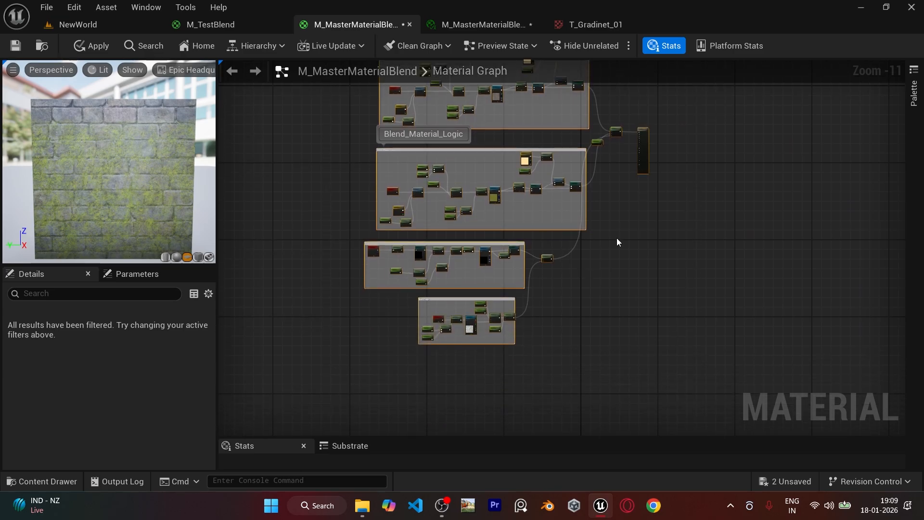